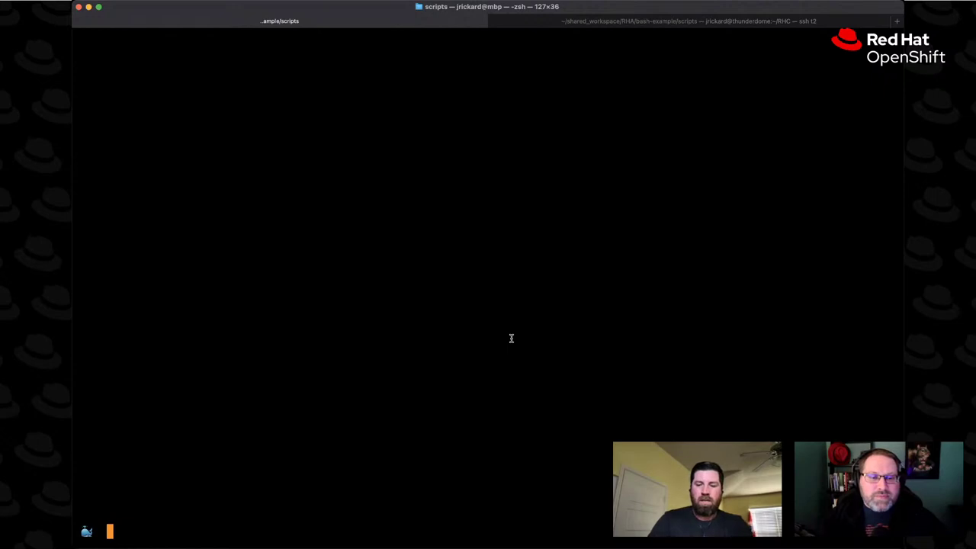
Clear the screen and run crc console --credentials to list the developer and kubeadmin logins
key("ctrl+l")
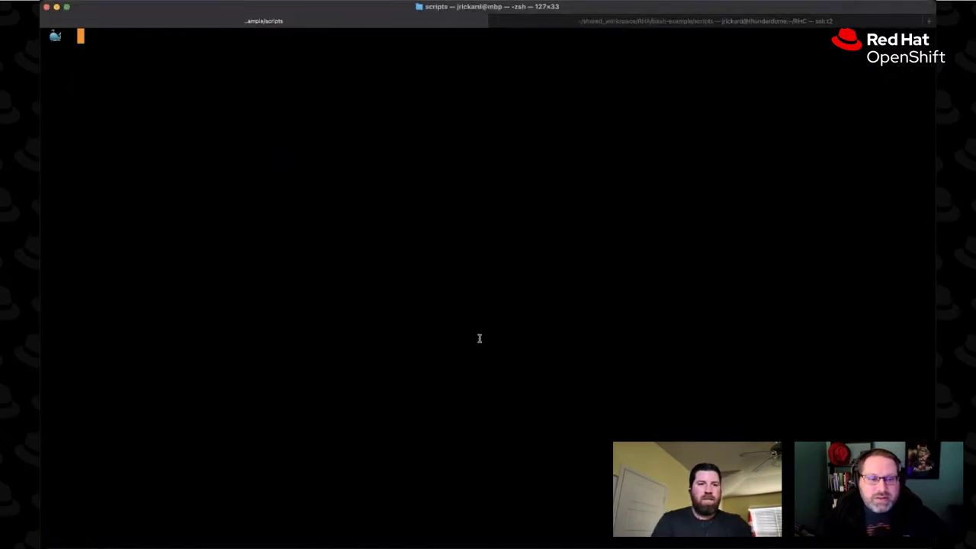
type("oc get pods")
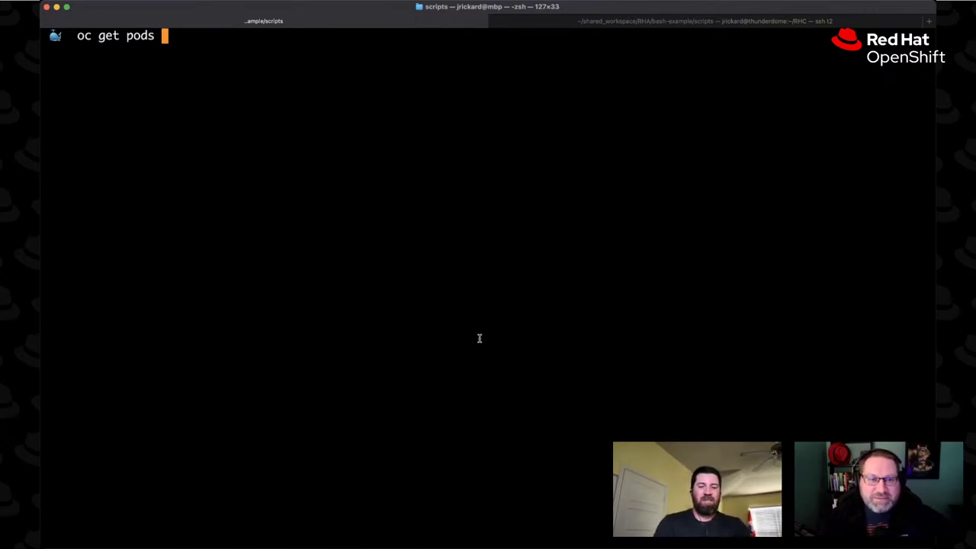
key("ctrl+u")
type("oc console")
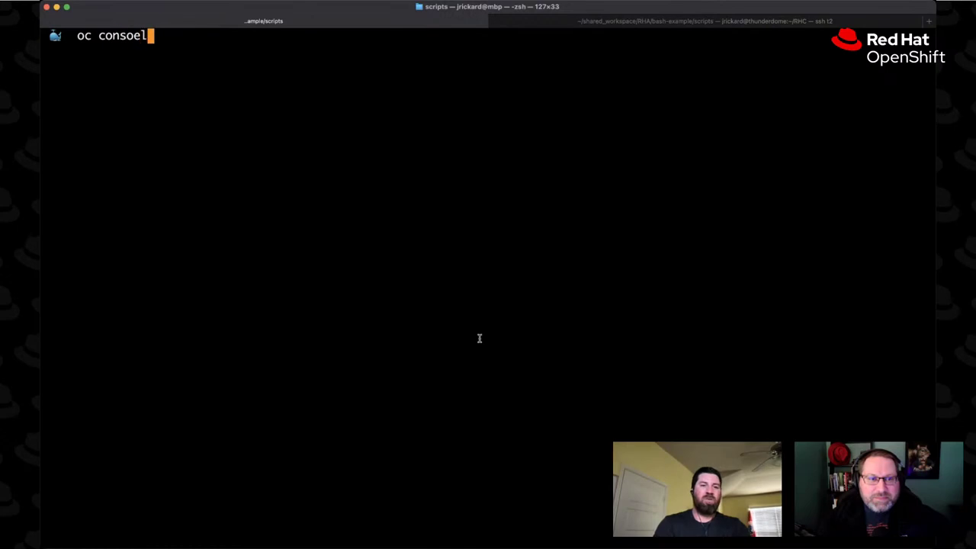
key("BackSpace")
key("BackSpace")
key("BackSpace")
key("BackSpace")
key("BackSpace")
key("BackSpace")
key("BackSpace")
key("BackSpace")
key("BackSpace")
key("BackSpace")
key("BackSpace")
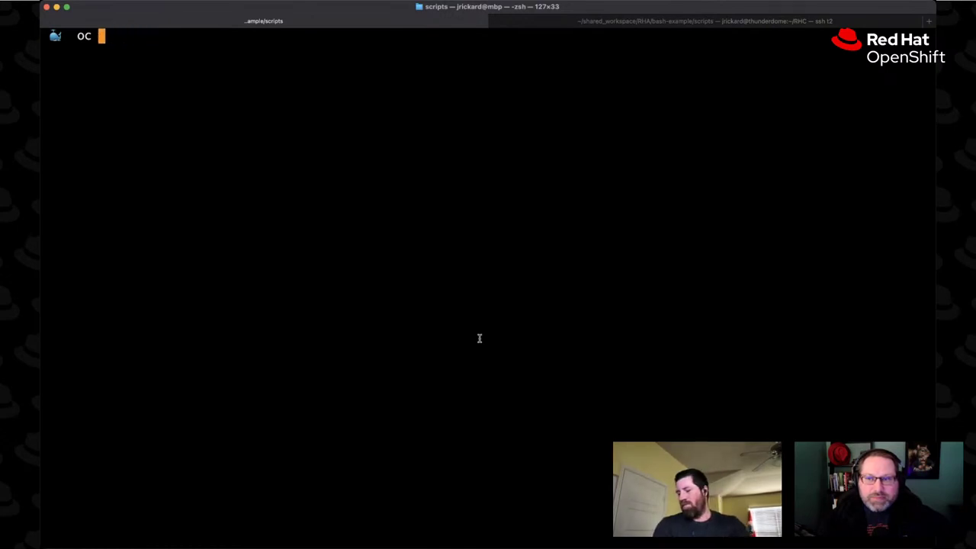
type("crc cons")
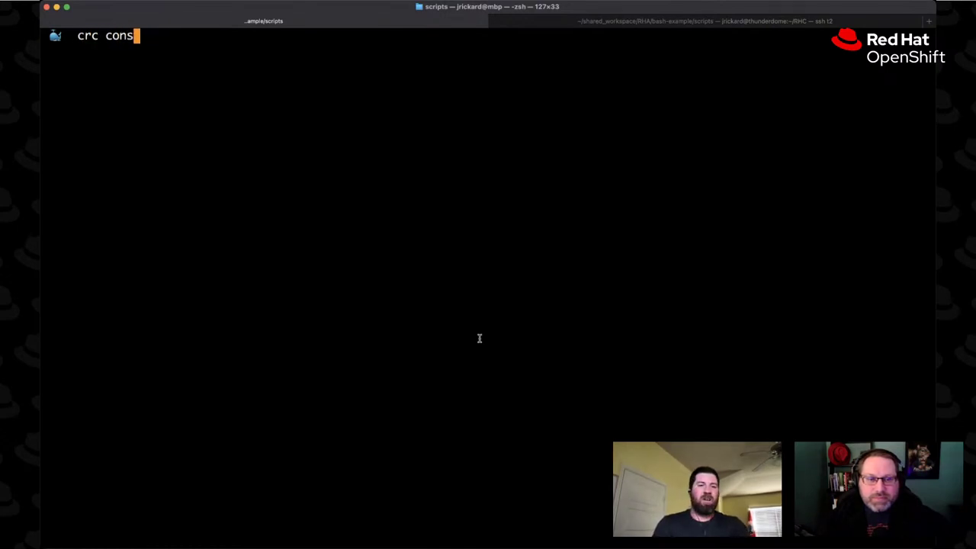
type("ole --credentials")
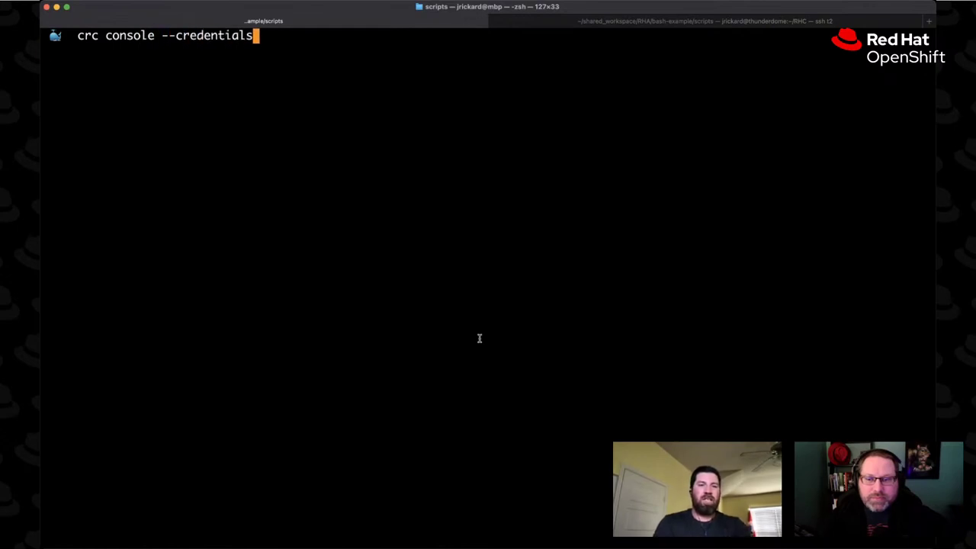
key("Return")
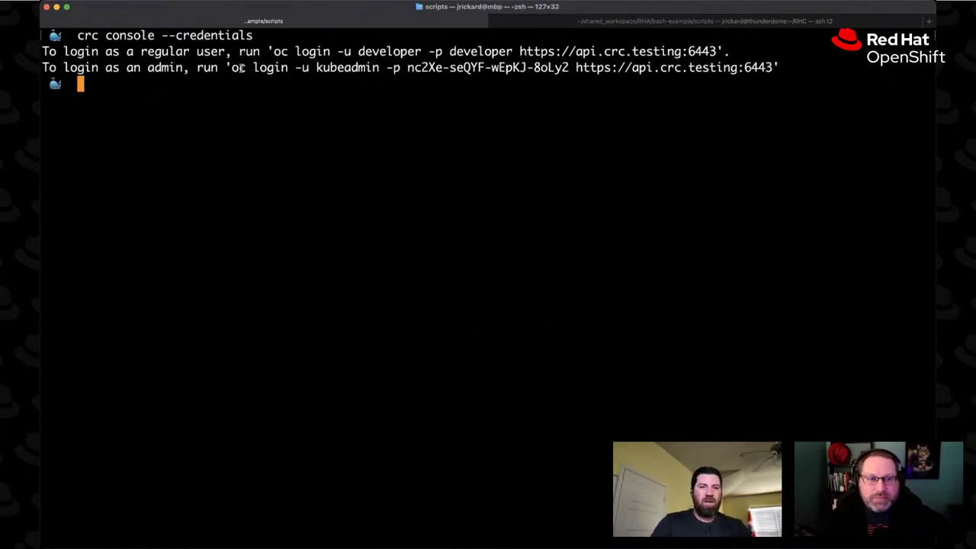
Run oc get co to confirm every cluster operator is available at version 4.9.8
left_click_drag(233, 67, 239, 67)
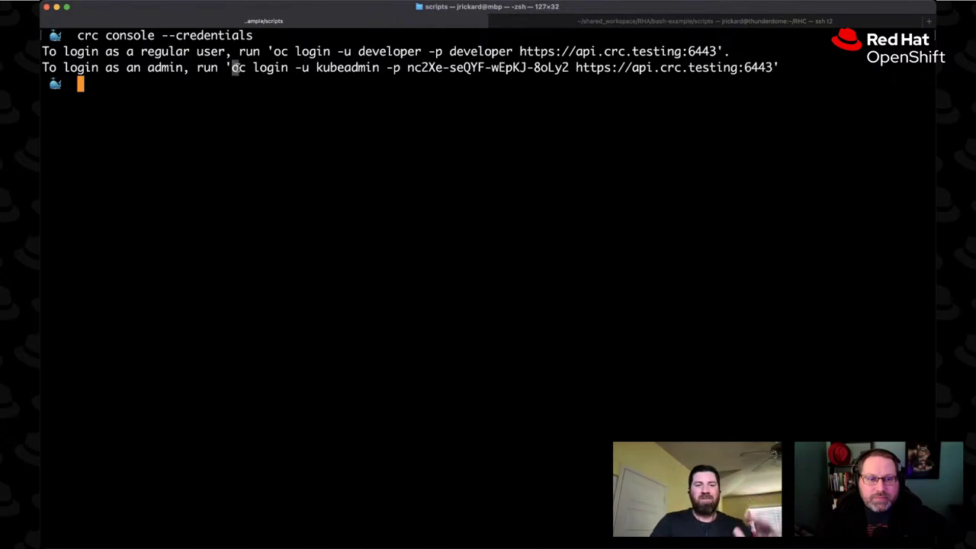
type("oc get oc")
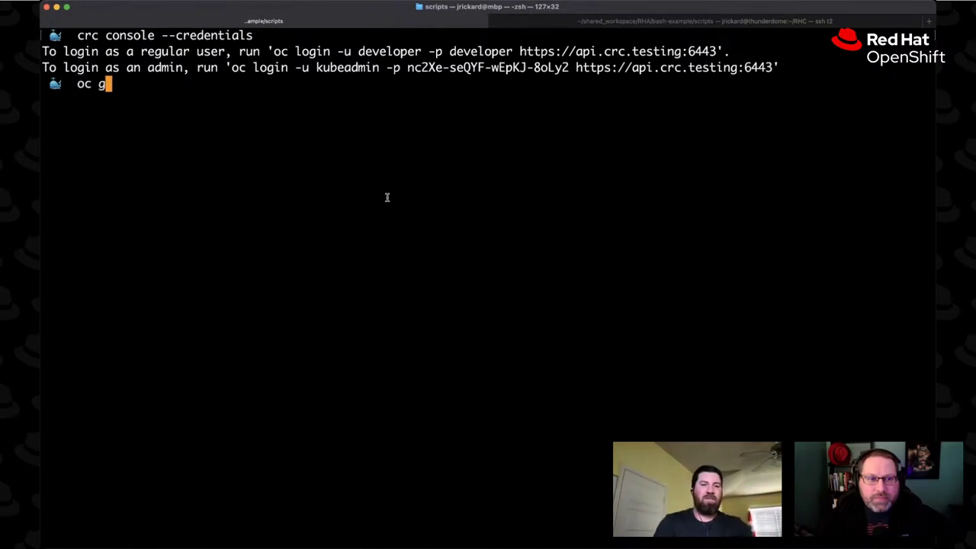
key("BackSpace")
key("BackSpace")
type("co")
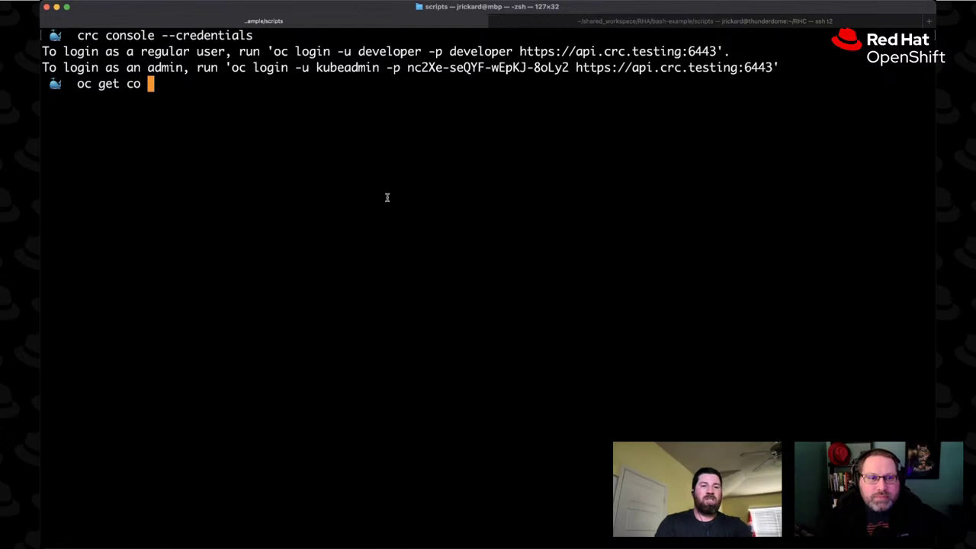
key("Return")
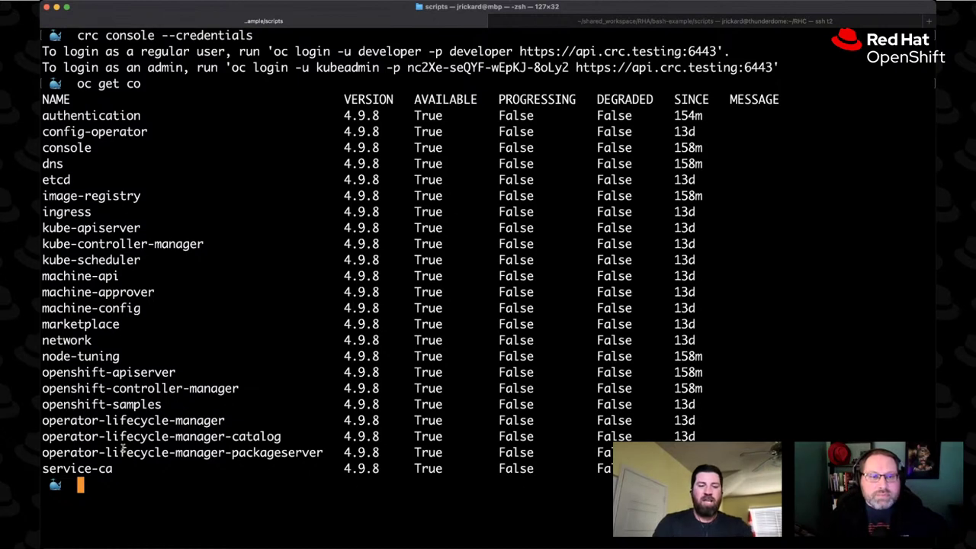
type("oc ")
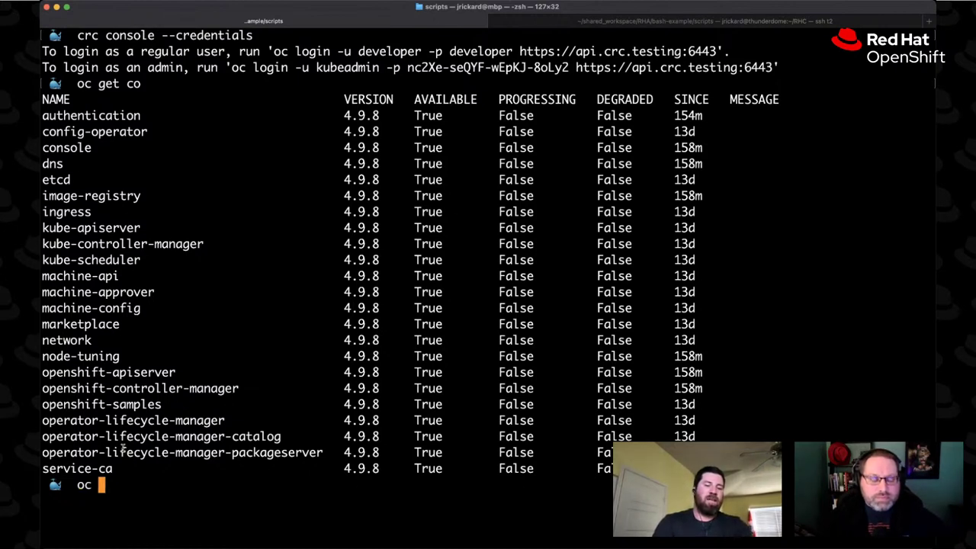
type("proect")
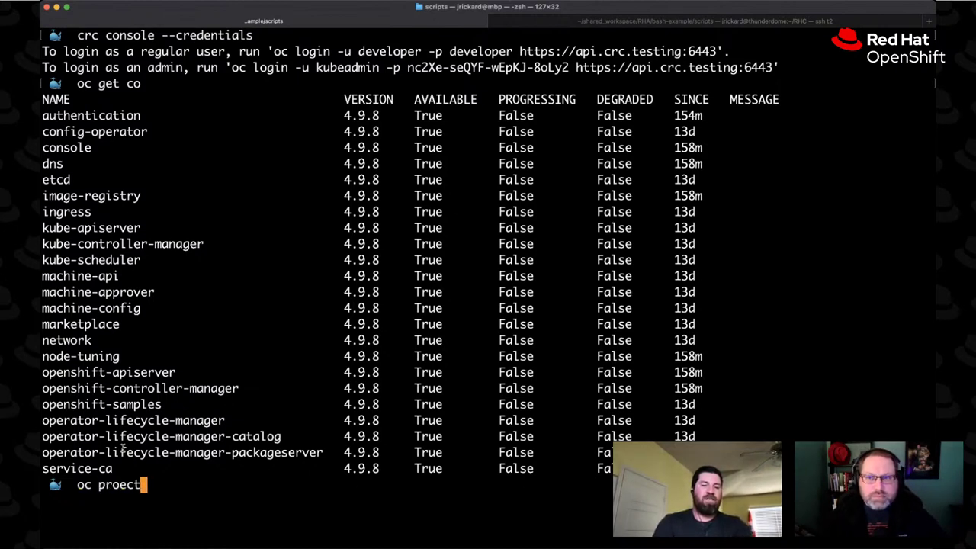
Try switching to the jrickard-demo project with oc project
key("BackSpace")
key("BackSpace")
key("BackSpace")
type("ject jrickard-doem")
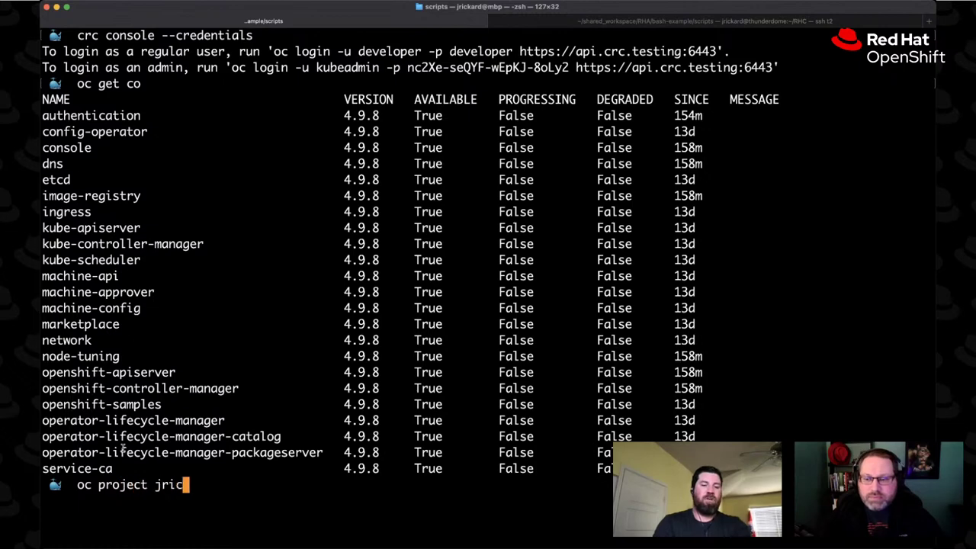
key("BackSpace")
key("BackSpace")
type("mo")
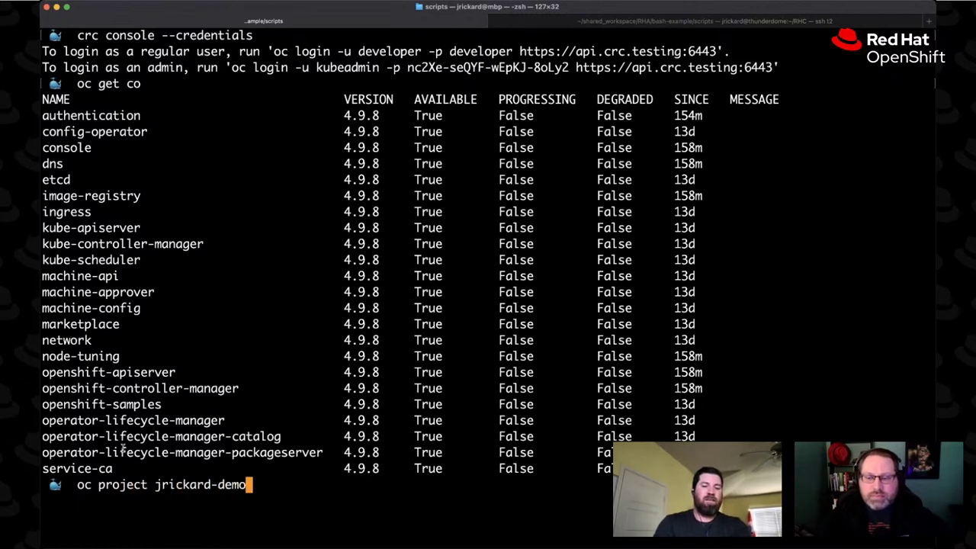
key("Return")
Create the jrickard-demo project with oc new-project and deploy httpd-example with oc new-app
type("oc n")
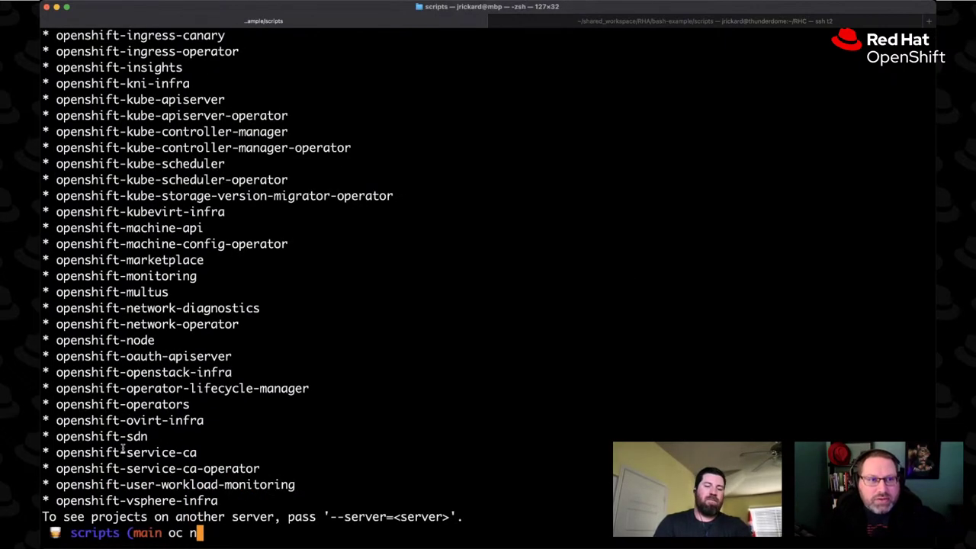
type("ew-project jrickard-demo")
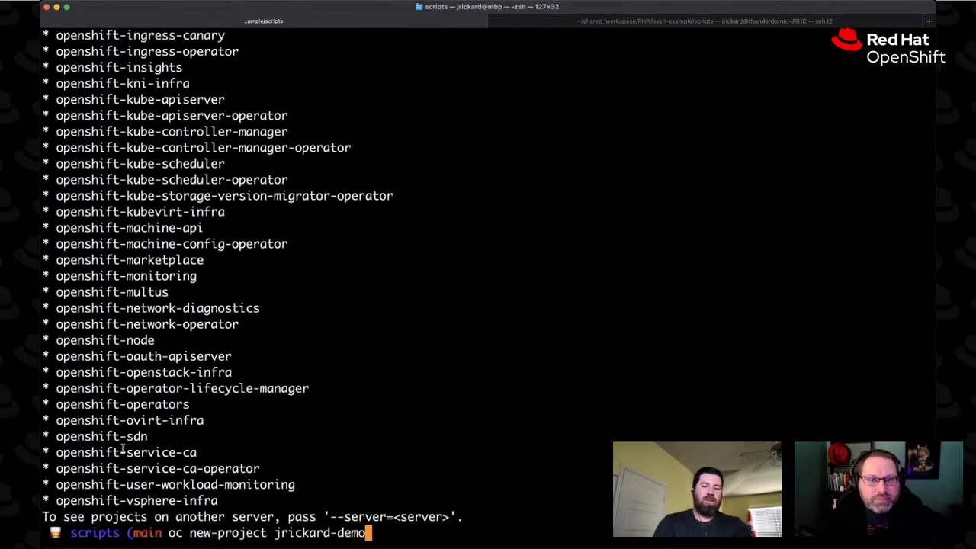
key("Return")
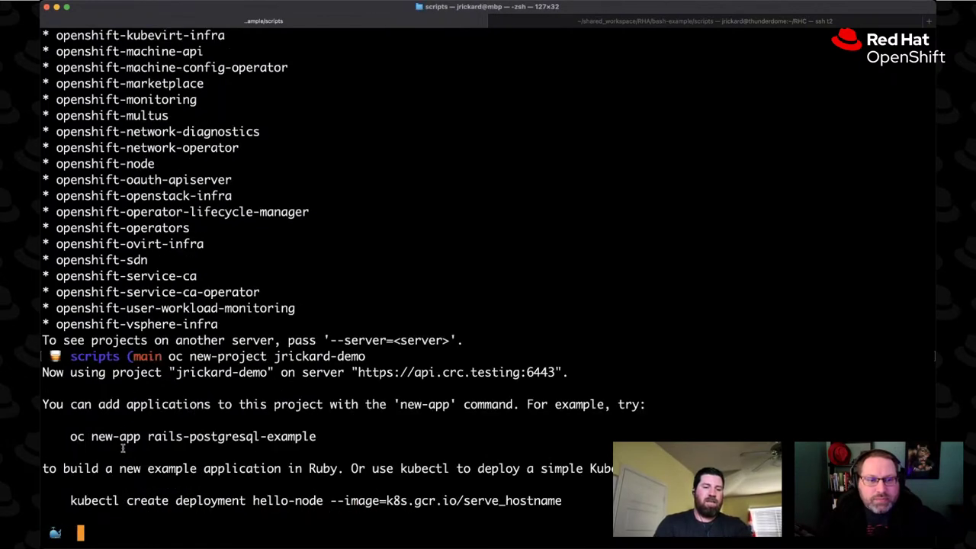
type("oc new-app ")
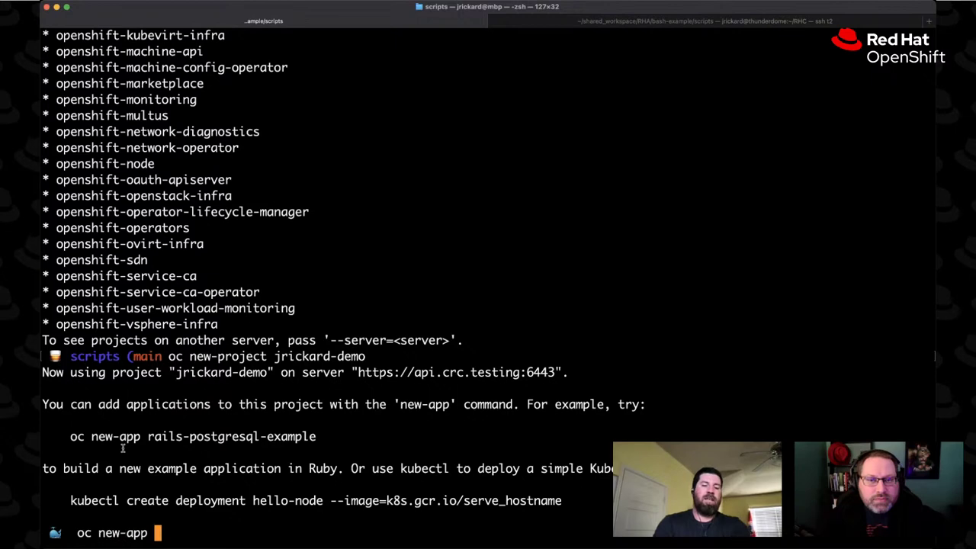
type("httpd-example")
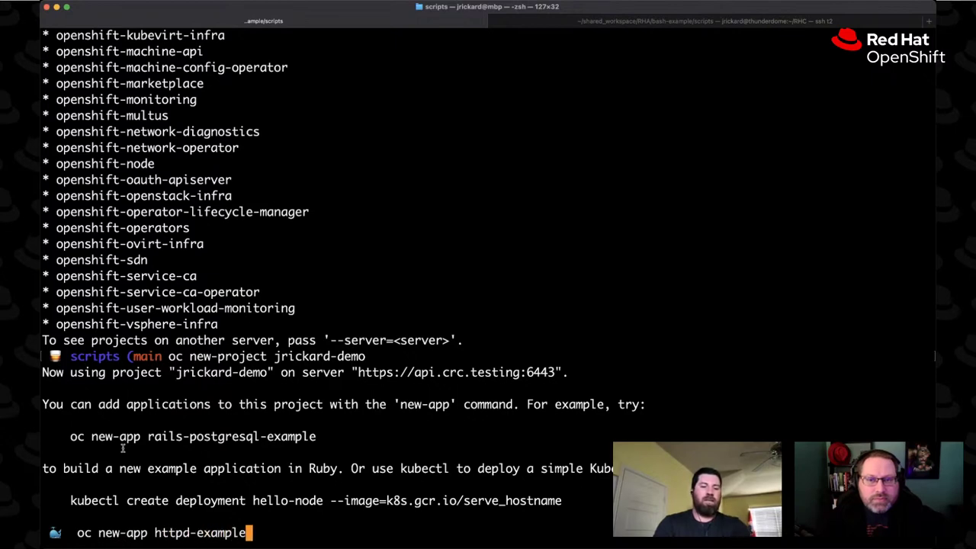
key("Return")
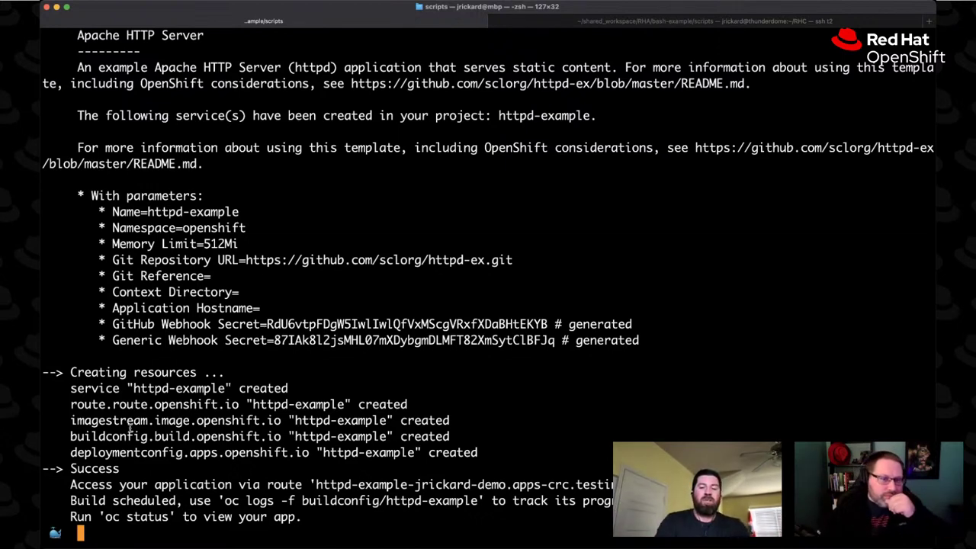
Run oc get pods repeatedly to watch the httpd-example build pod's progress
type("oc get pods")
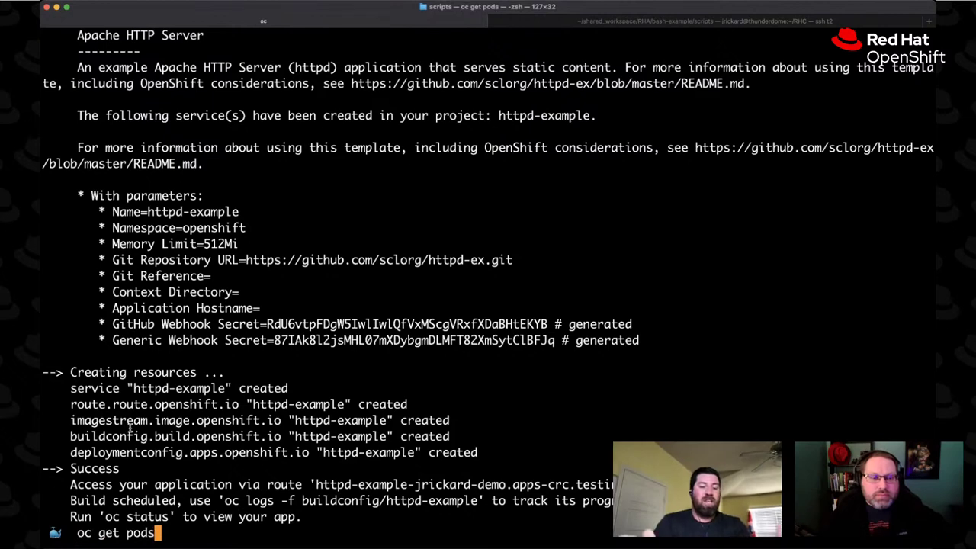
key("Return")
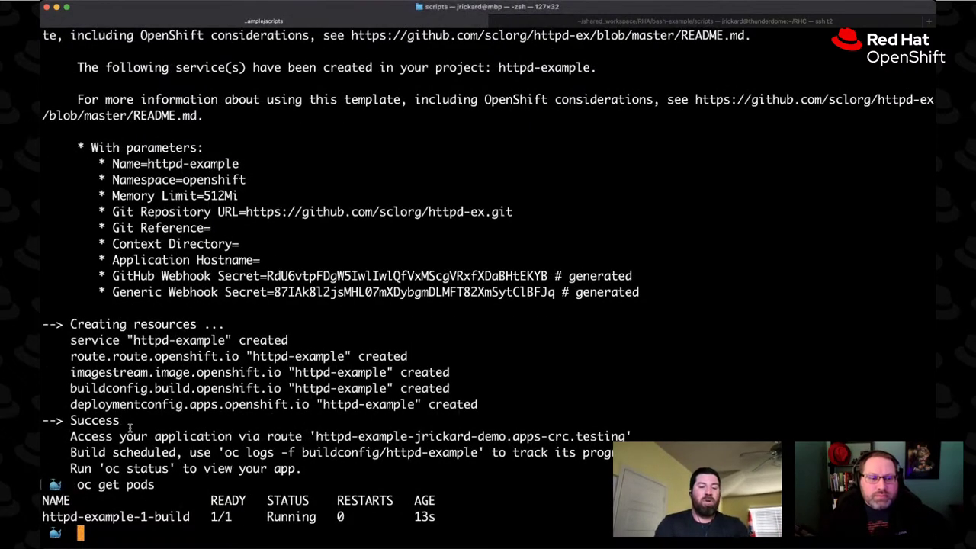
type("oc get")
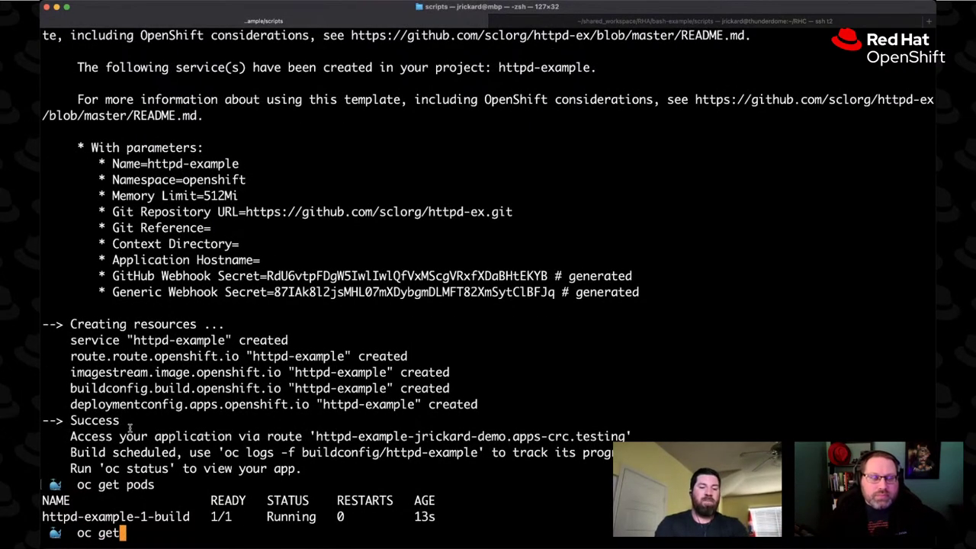
type(" pods")
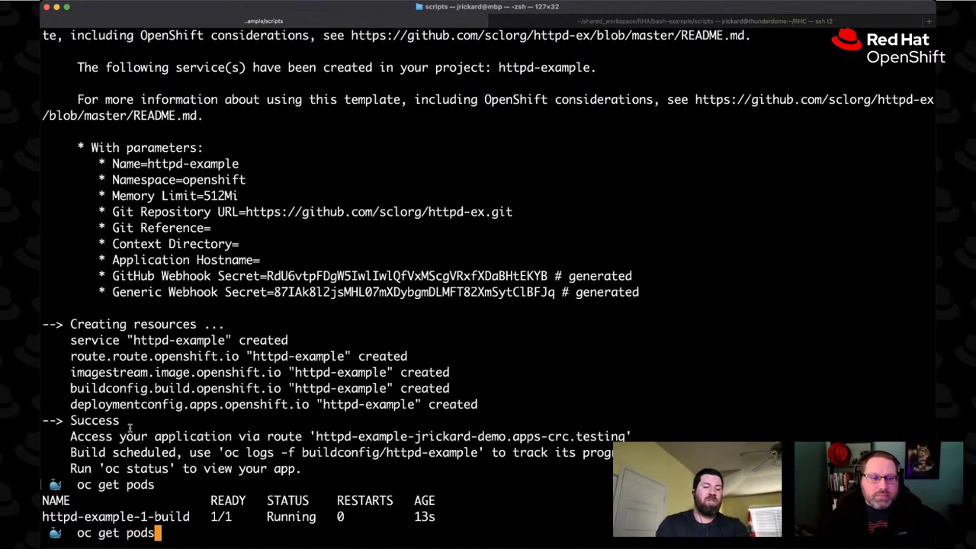
key("Return")
type("oc get pods")
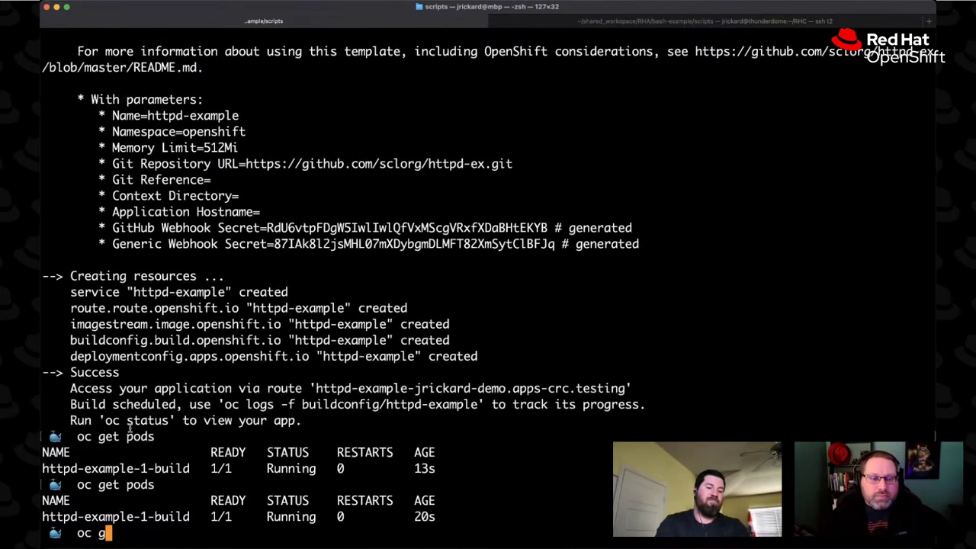
key("Return")
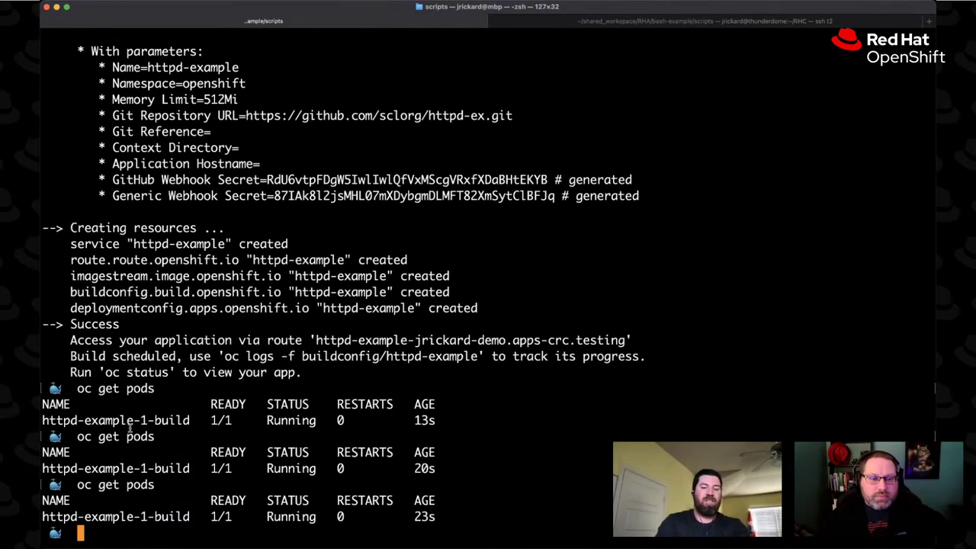
Follow the httpd-example-1-build log with oc logs -f until the push, then clear the screen
type("oc logs -f")
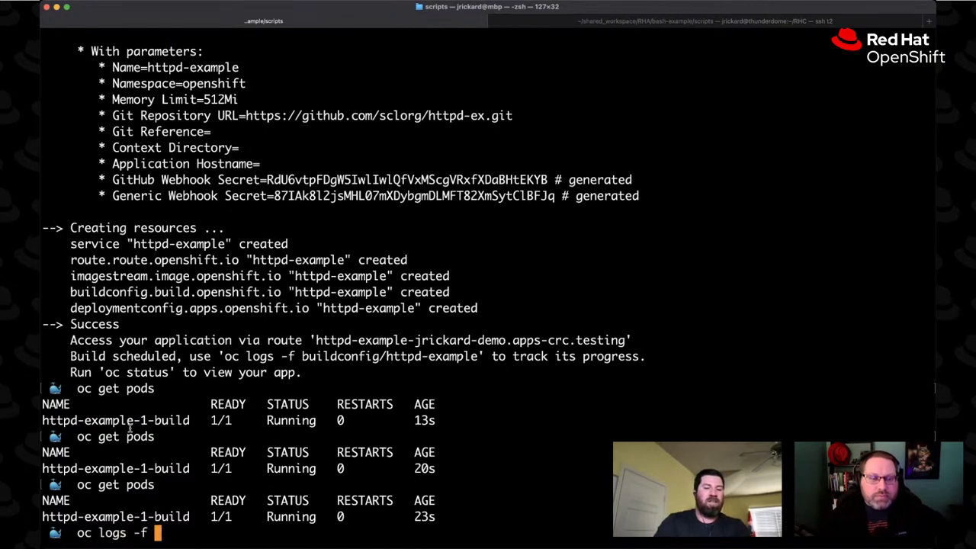
double_click(100, 516)
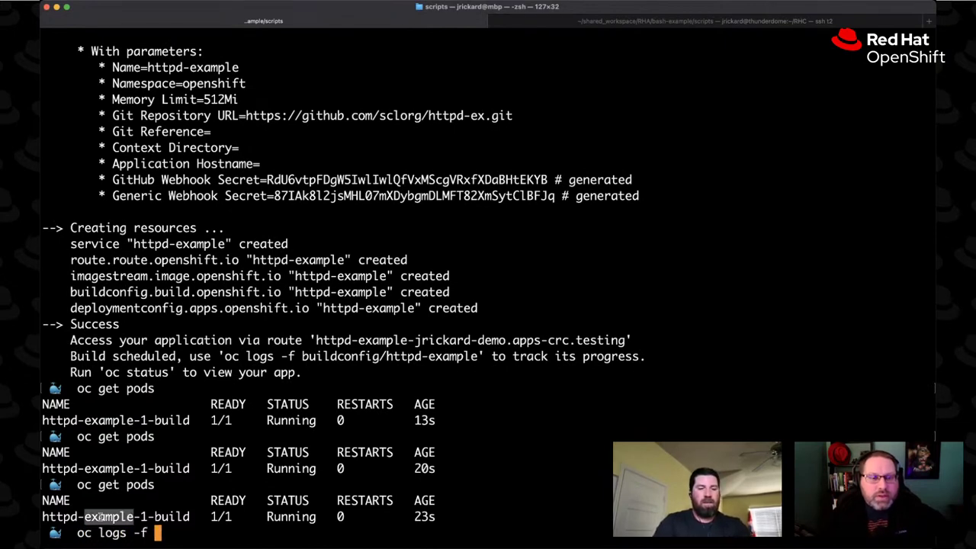
left_click_drag(190, 517, 41, 519)
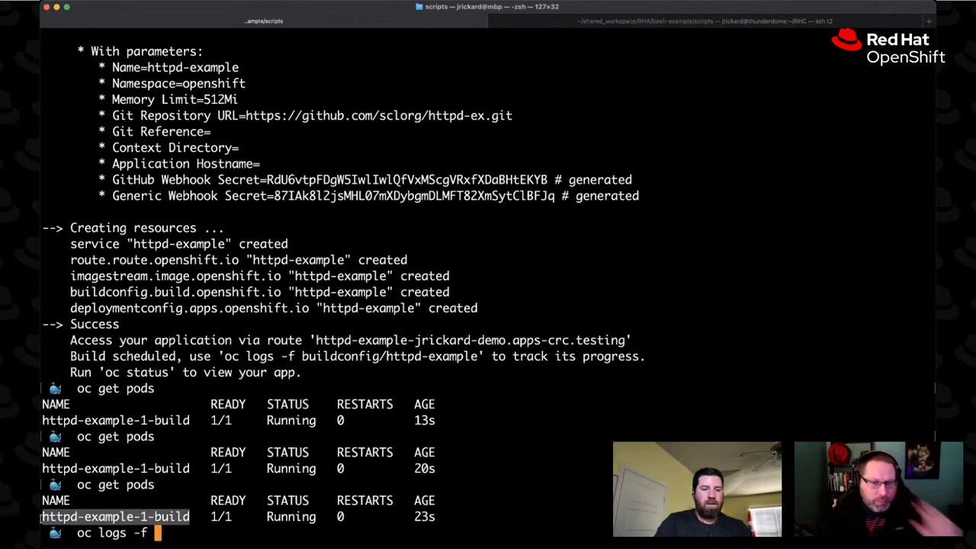
type("httpd-example-1-build")
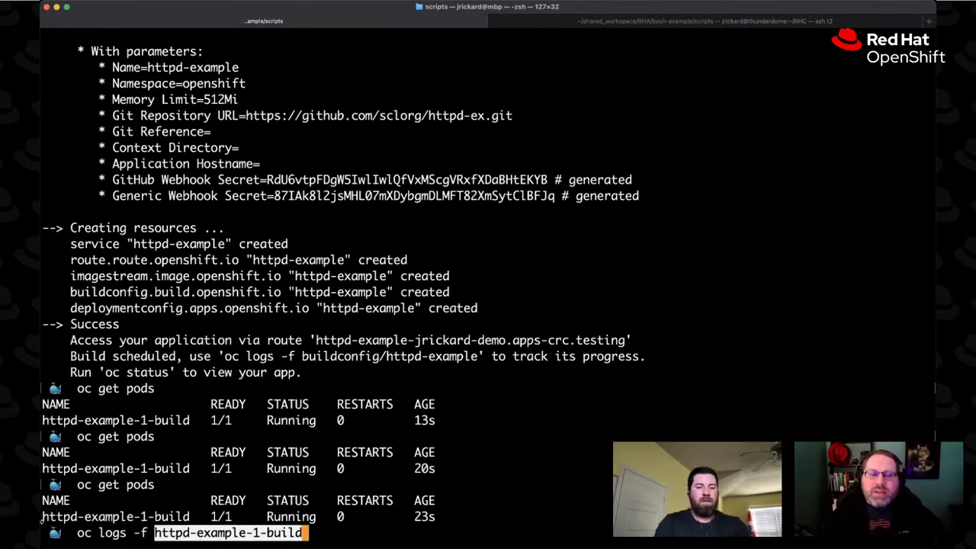
key("Return")
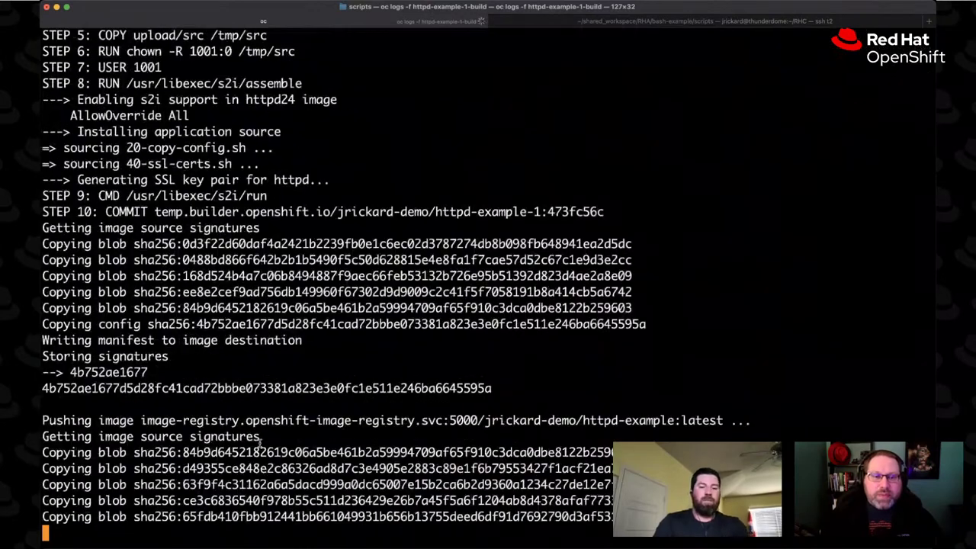
key("super+k")
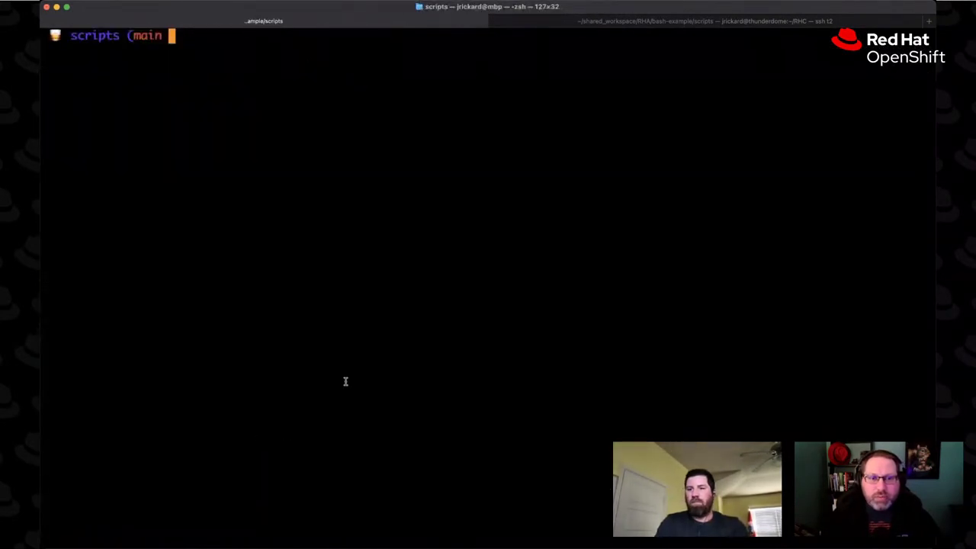
Run crc console to open the OpenShift Web Console in the default browser
type("crc cons")
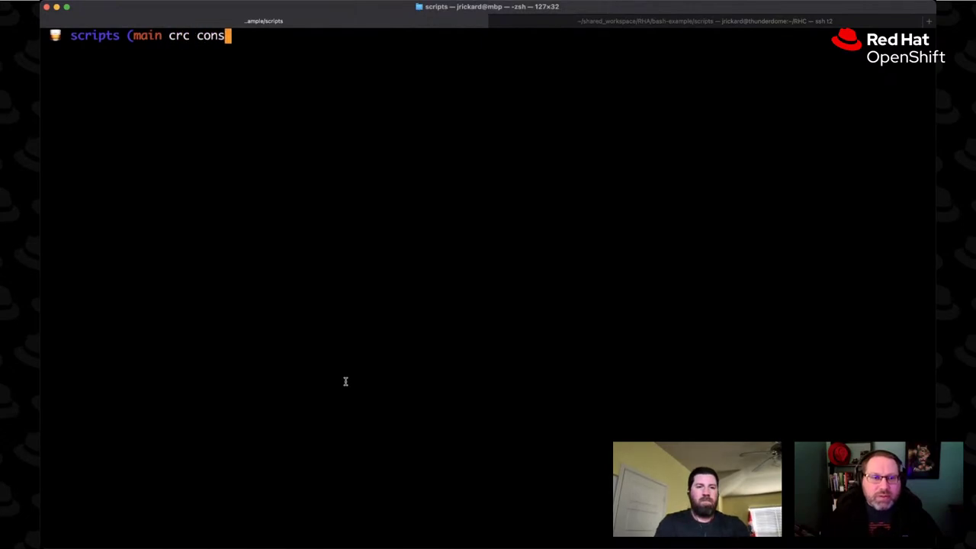
type("ole")
key("Return")
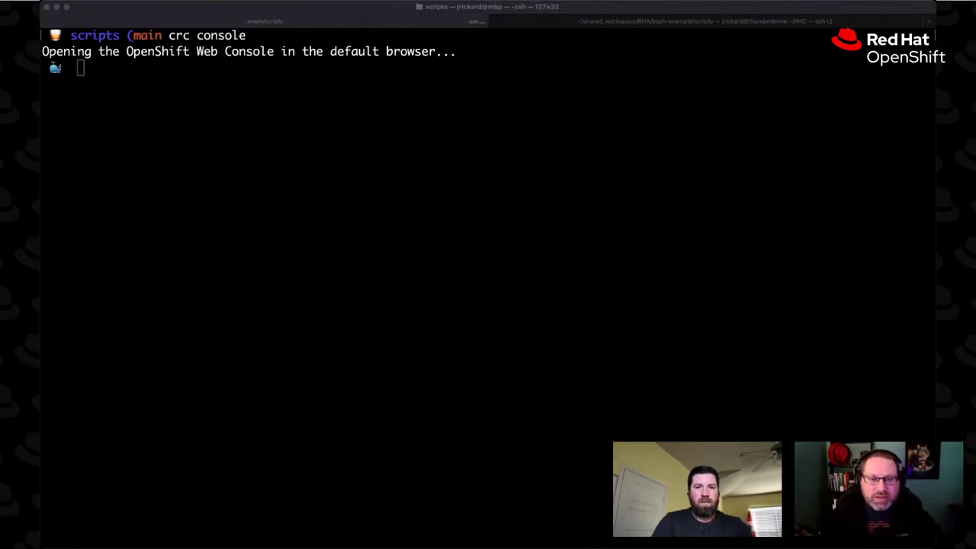
left_click(541, 101)
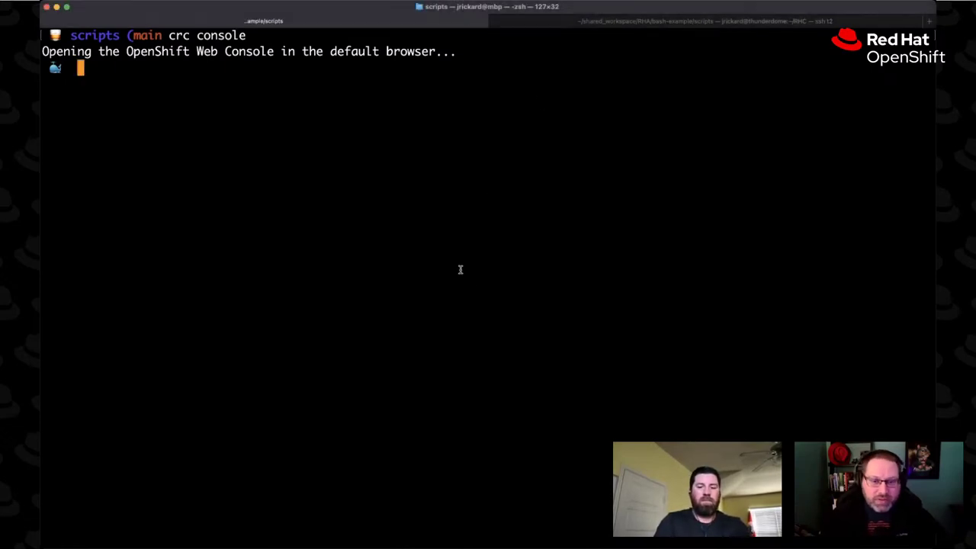
type("oc get")
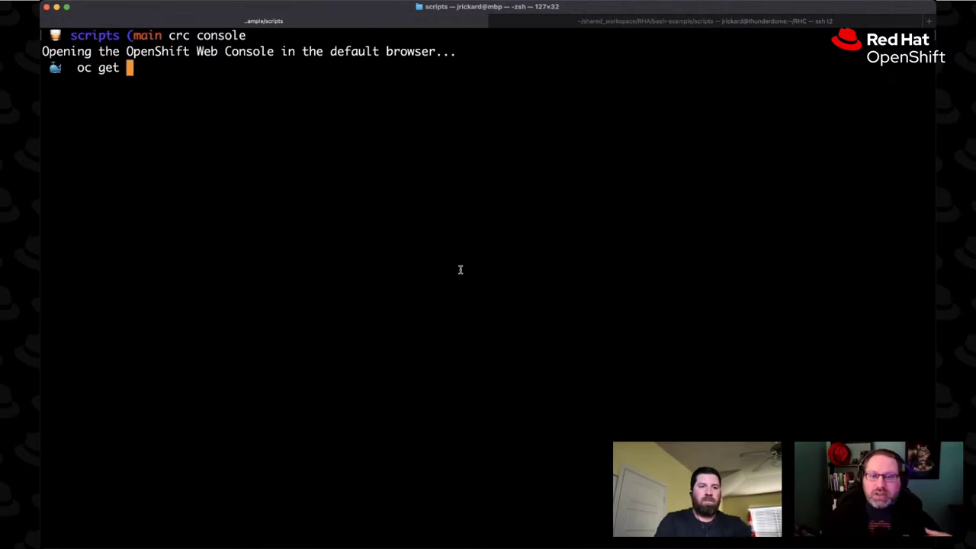
key("ctrl+u")
type("crc consol")
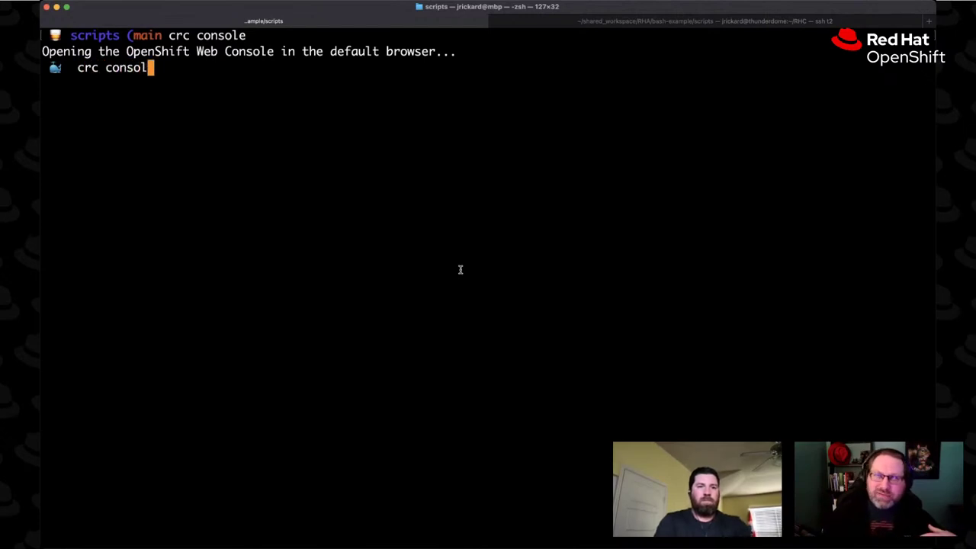
type("e --credentials")
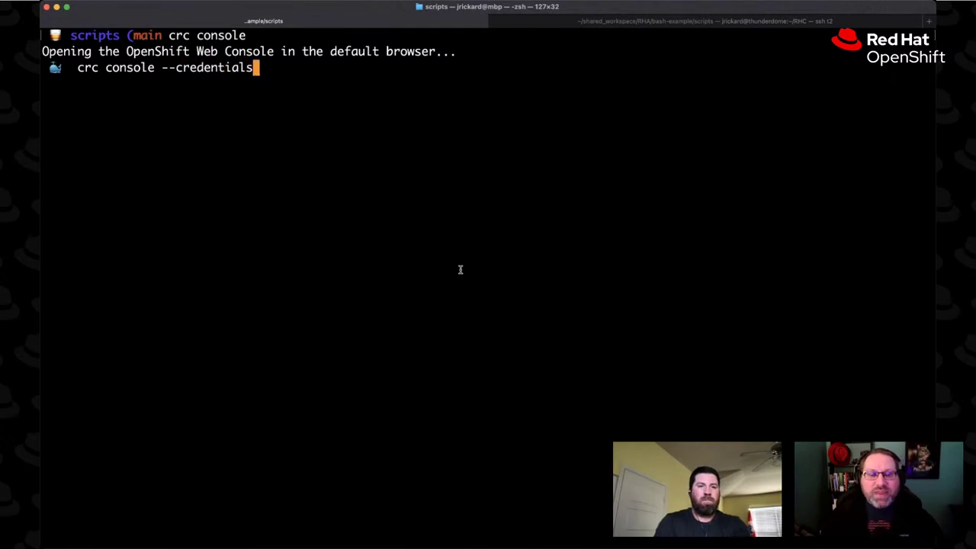
Copy the kubeadmin password from the credentials and confirm the httpd-example pod is Running
key("Return")
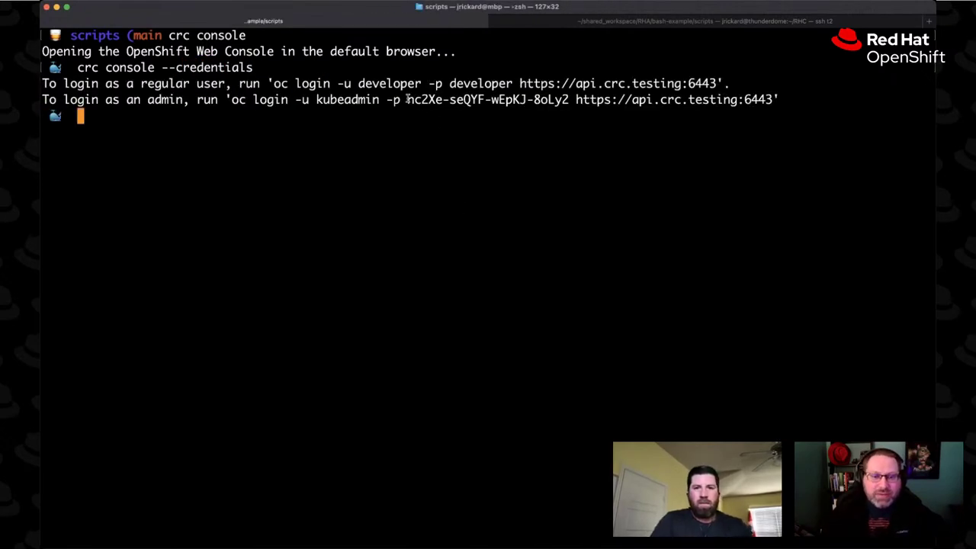
left_click_drag(406, 99, 572, 100)
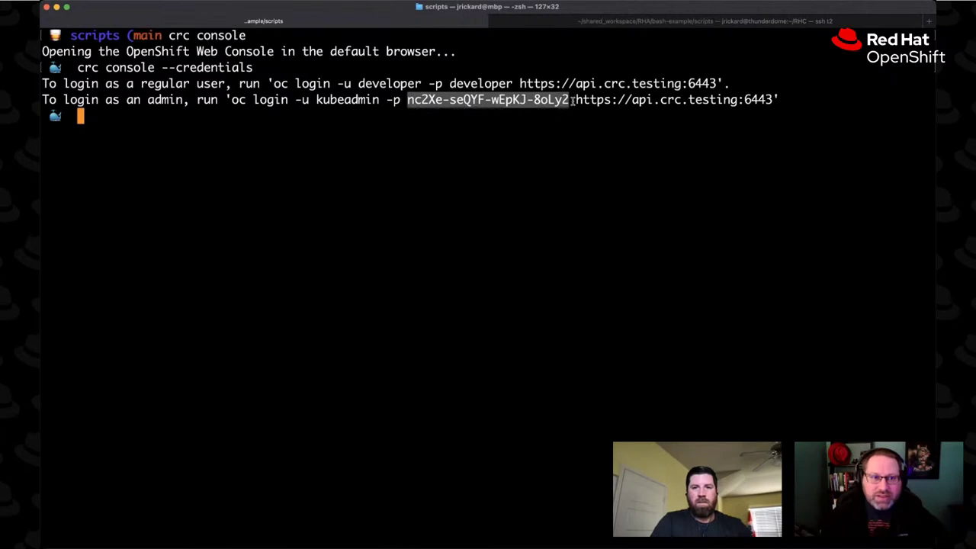
type("oc get pods")
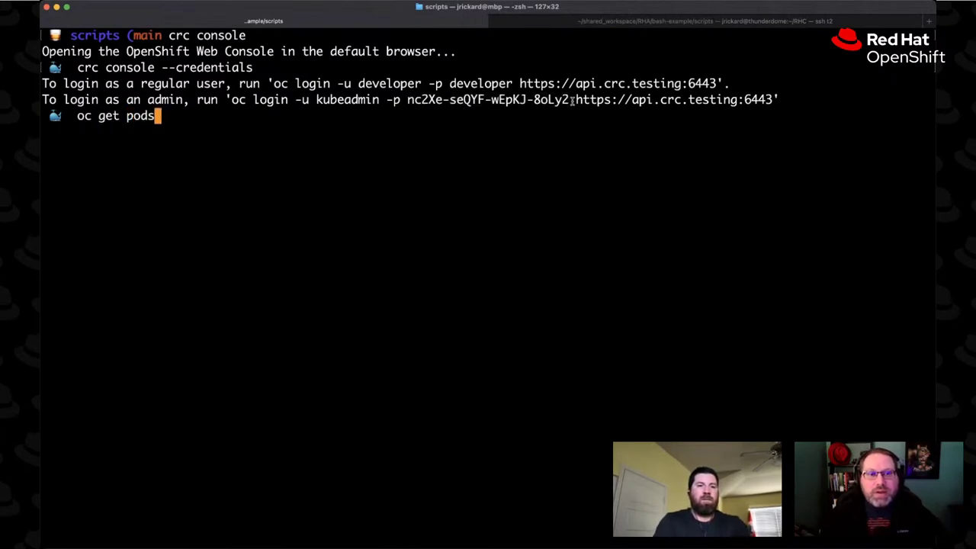
key("Return")
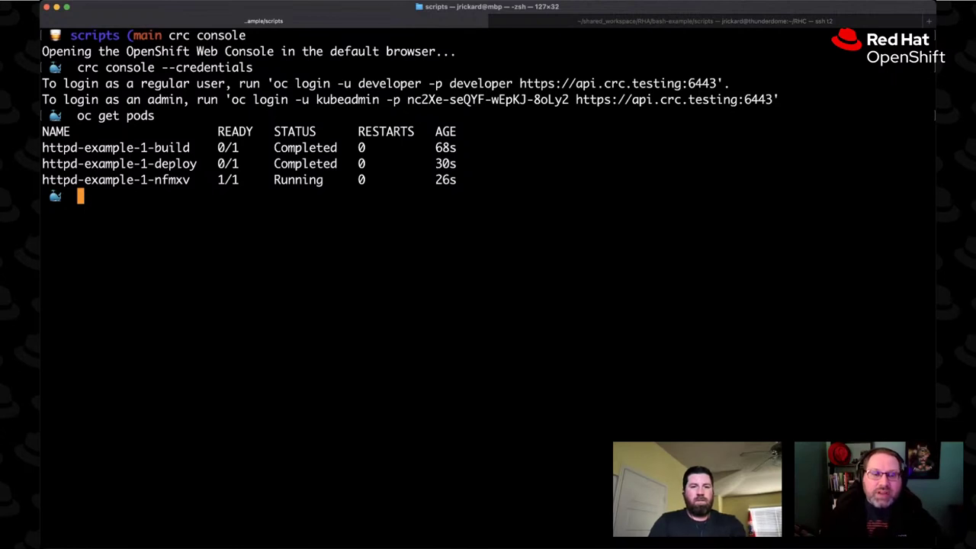
key("super+Tab")
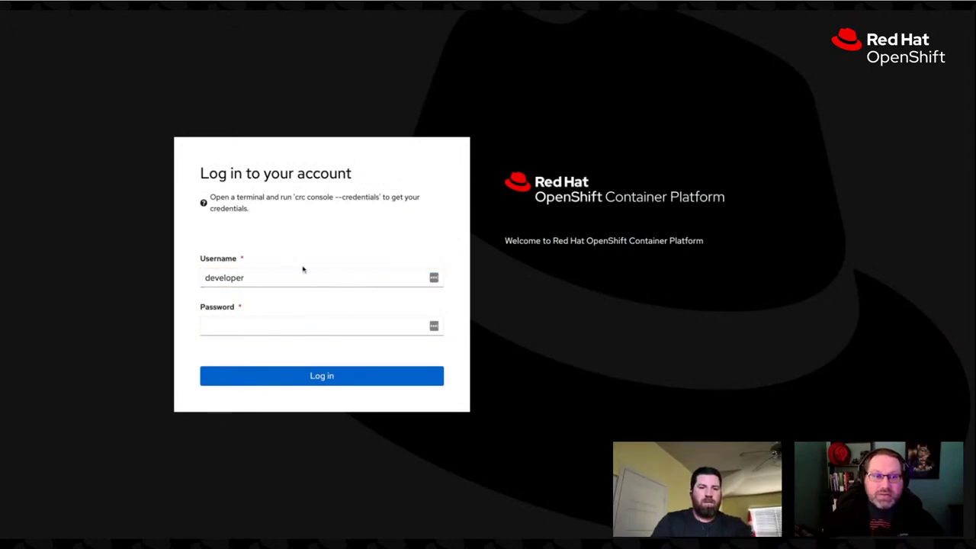
Log in as kubeadmin with the pasted password and go to Operators > OperatorHub
left_click(296, 273)
key("ctrl+a")
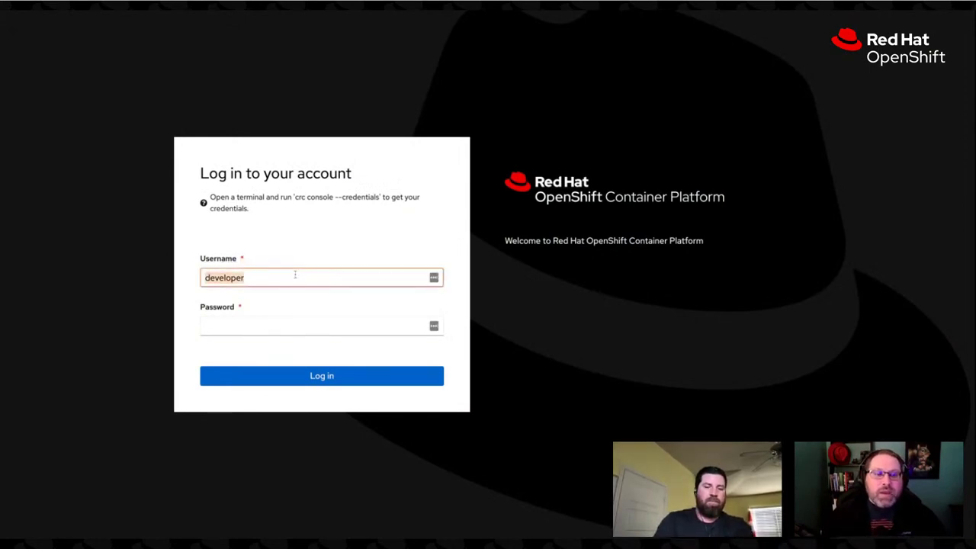
type("kubeadmin")
key("Tab")
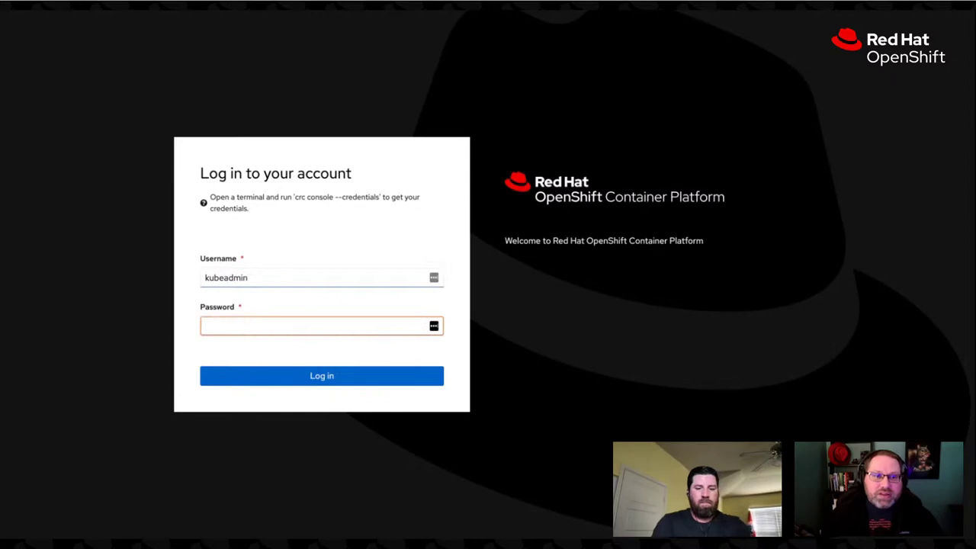
key("ctrl+v")
left_click(312, 373)
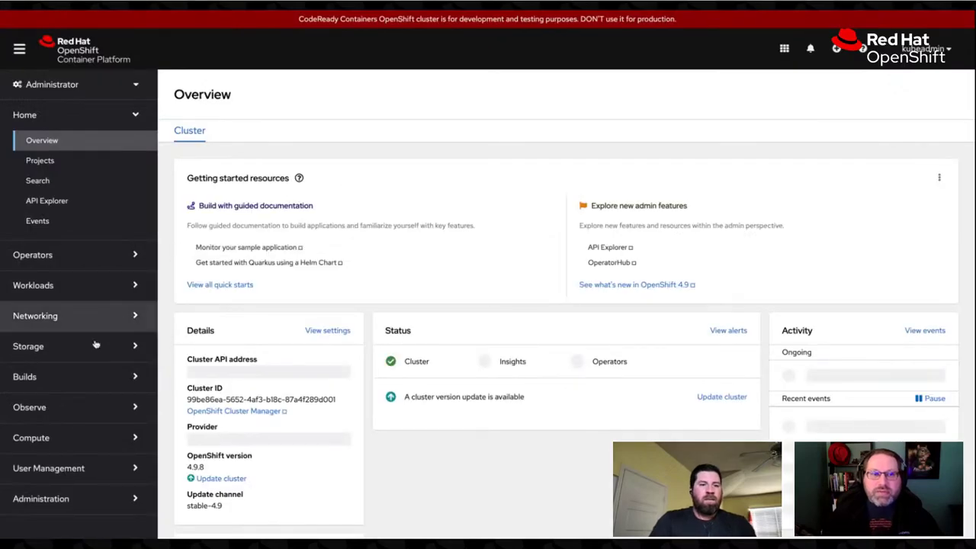
left_click(54, 257)
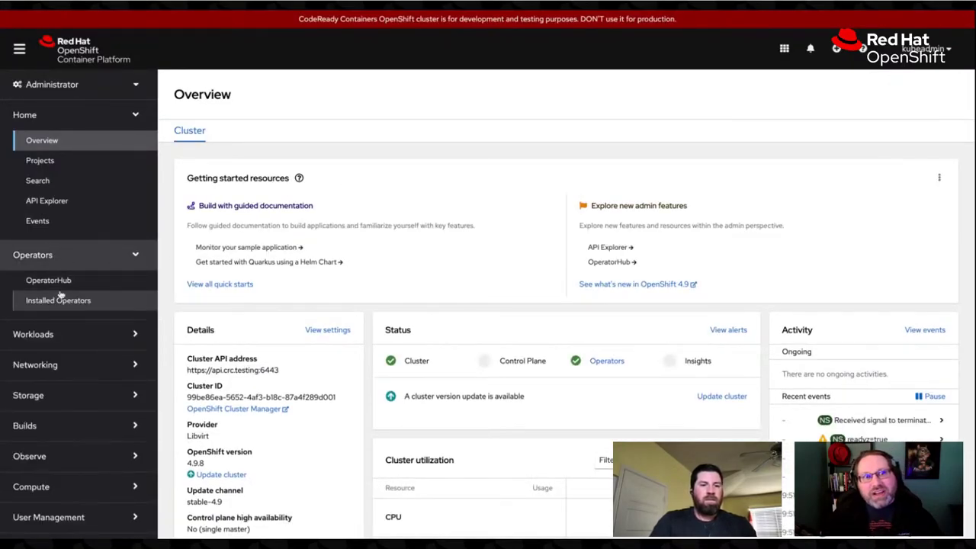
left_click(57, 284)
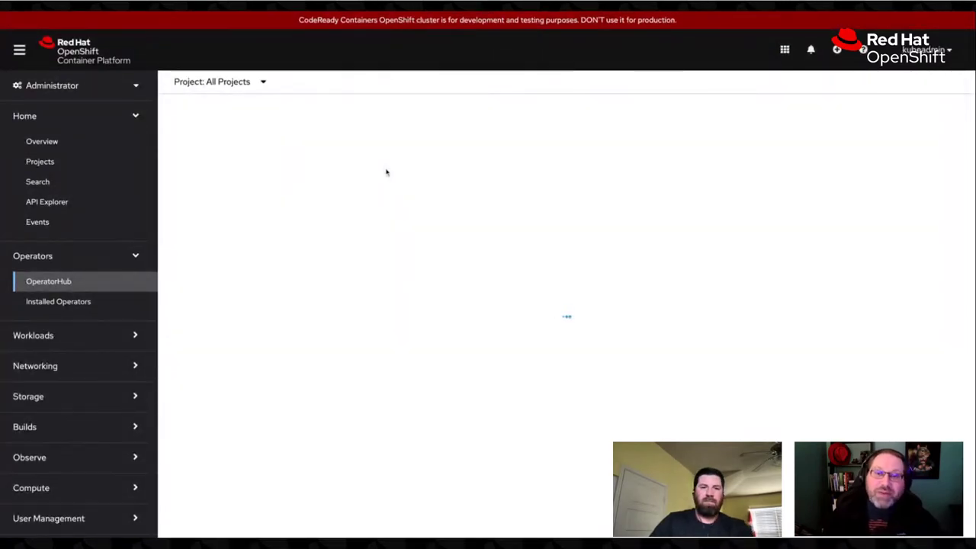
Switch console perspective, skip the welcome tour, and view Topology listing all projects as Active
left_click(89, 91)
left_click(77, 133)
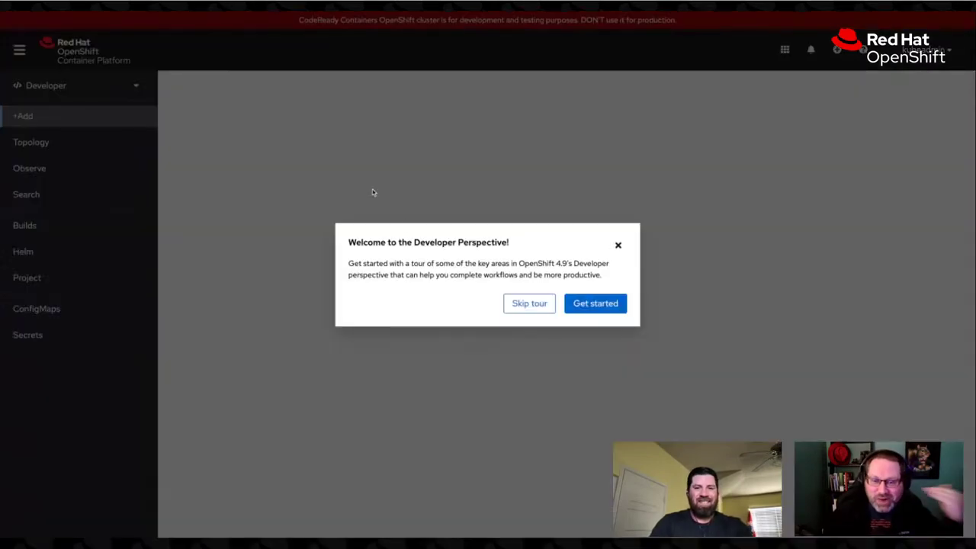
left_click(506, 303)
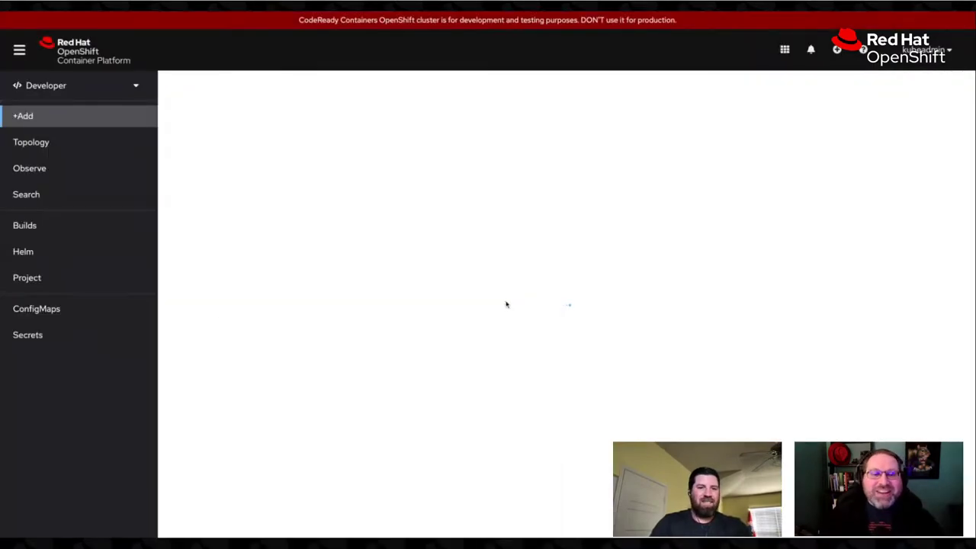
left_click(46, 141)
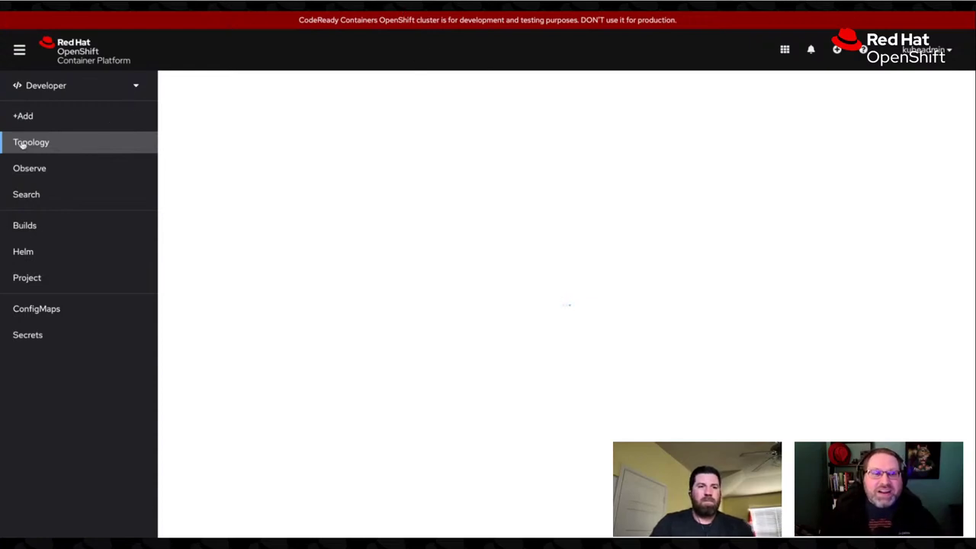
left_click(37, 280)
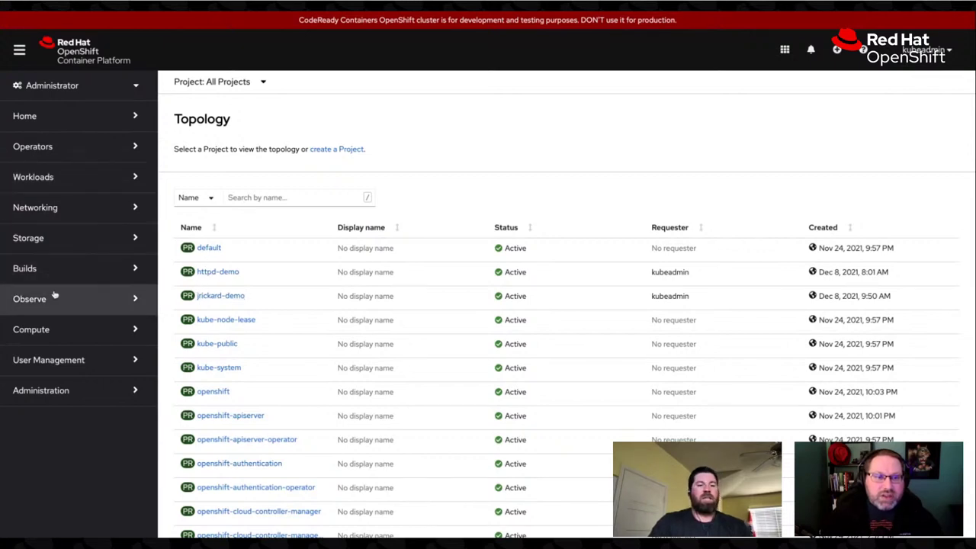
Browse Compute Machines and MachineSets, then open the crc-x4qnm-worker-0 MachineSet details
left_click(72, 333)
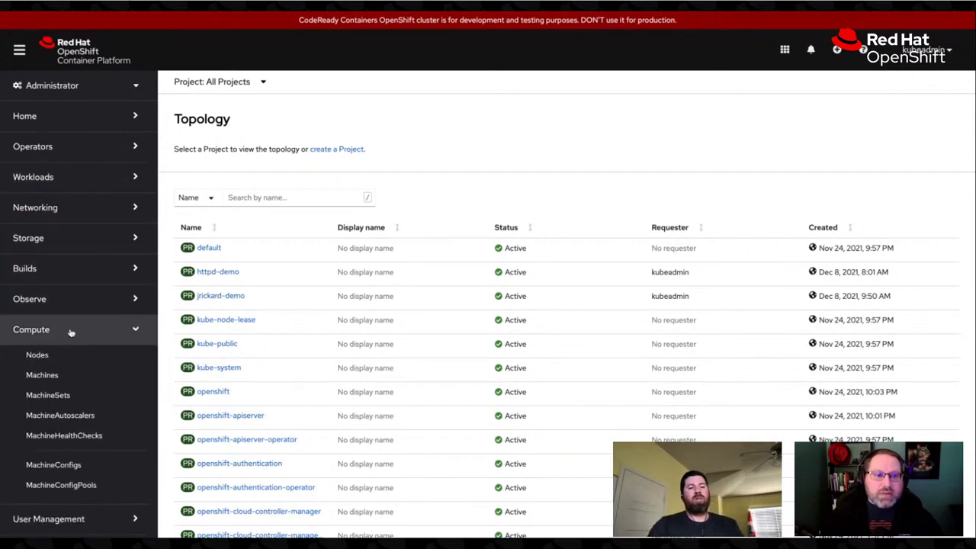
left_click(117, 372)
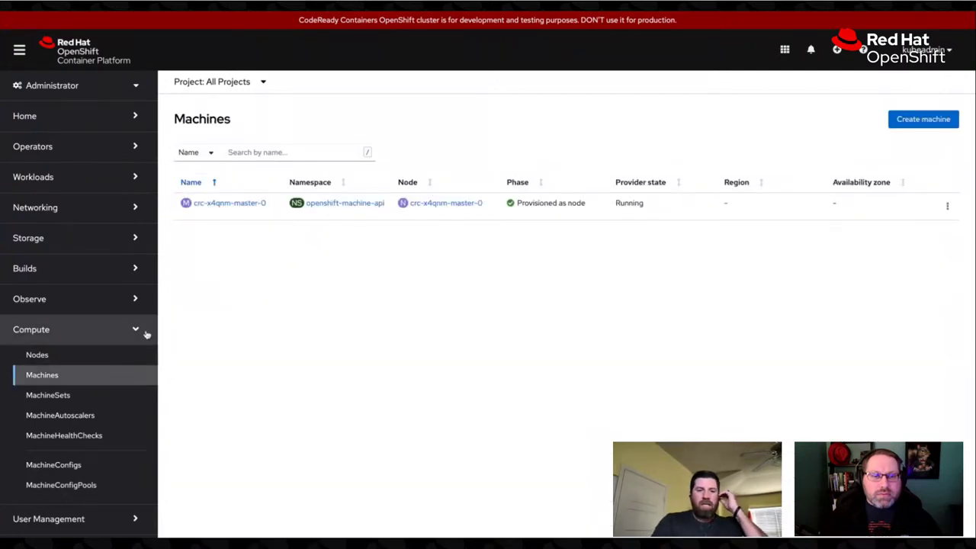
left_click(104, 397)
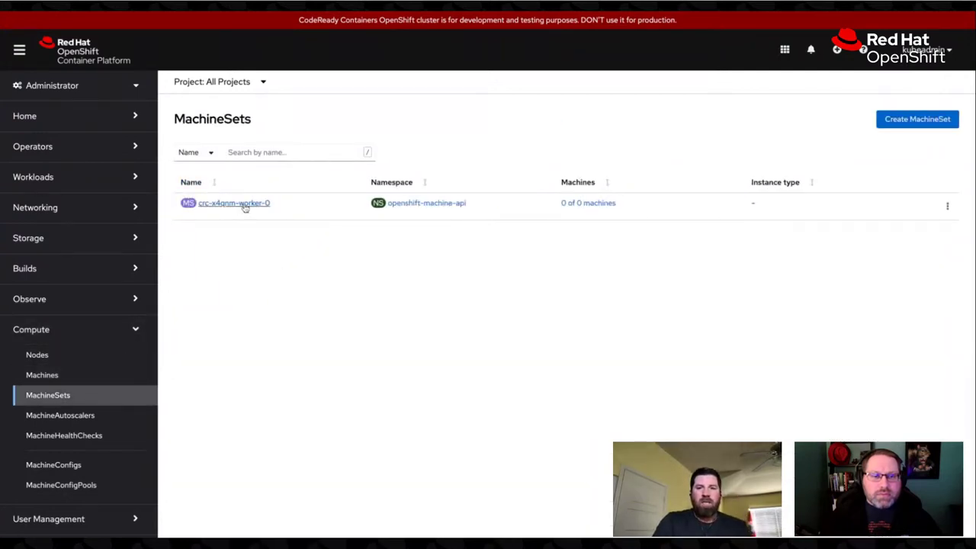
left_click(244, 206)
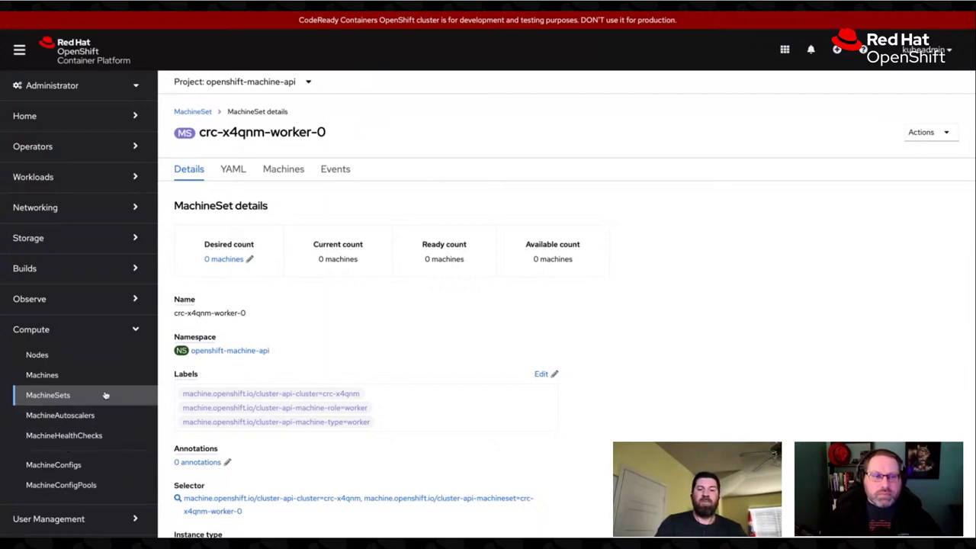
scroll(114, 361, "down", 1)
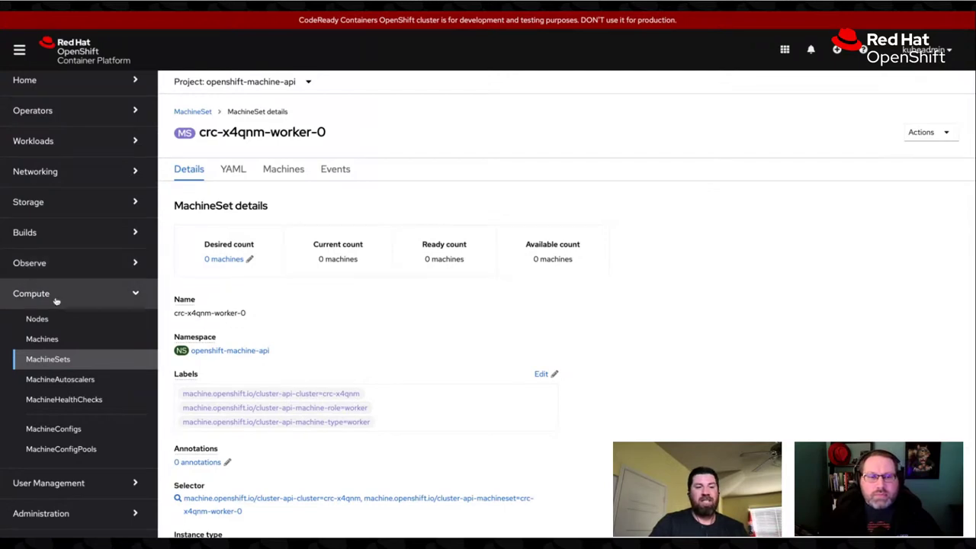
Review the MachineConfigs list, such as 00-master and 00-worker at Ignition 3.2.0, and expand Home
left_click(66, 429)
scroll(324, 357, "down", 1)
scroll(323, 357, "down", 5)
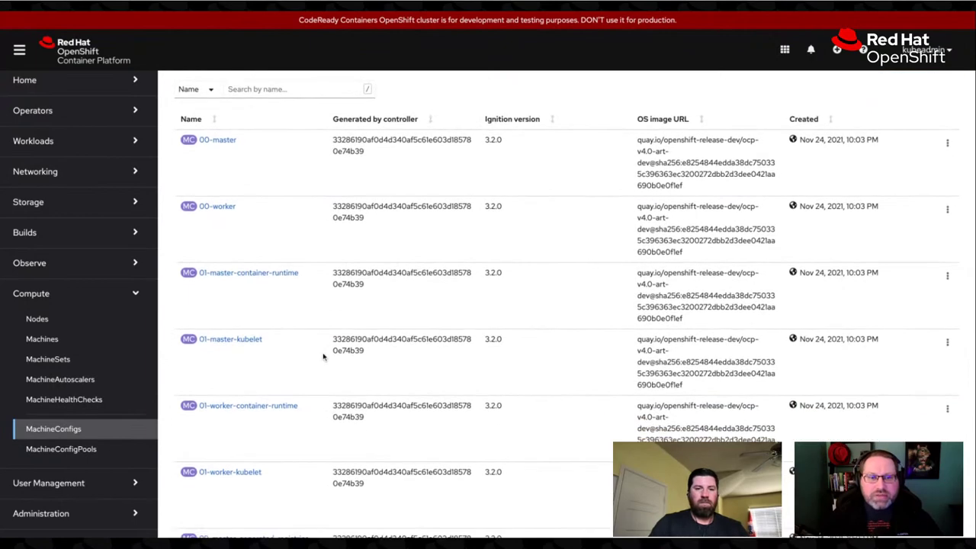
scroll(310, 325, "down", 2)
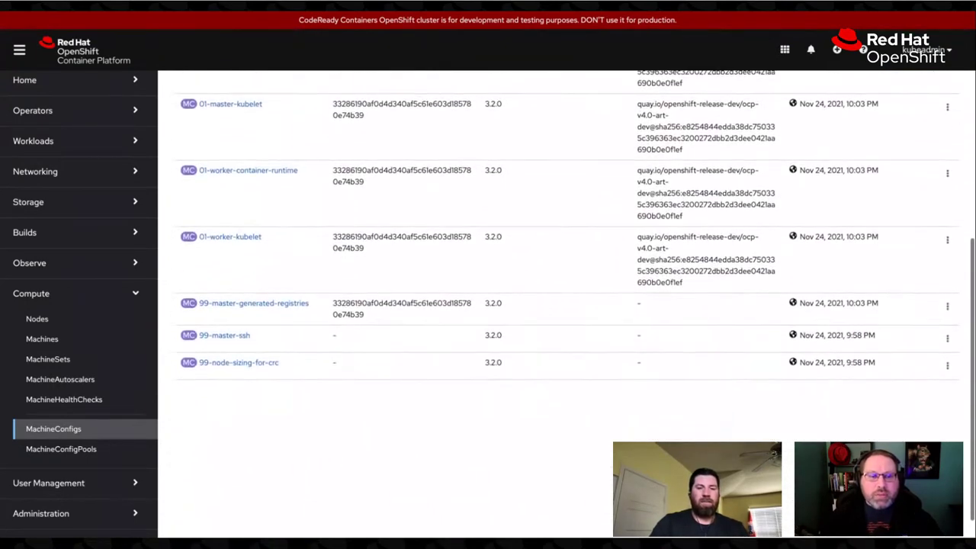
scroll(305, 305, "up", 10)
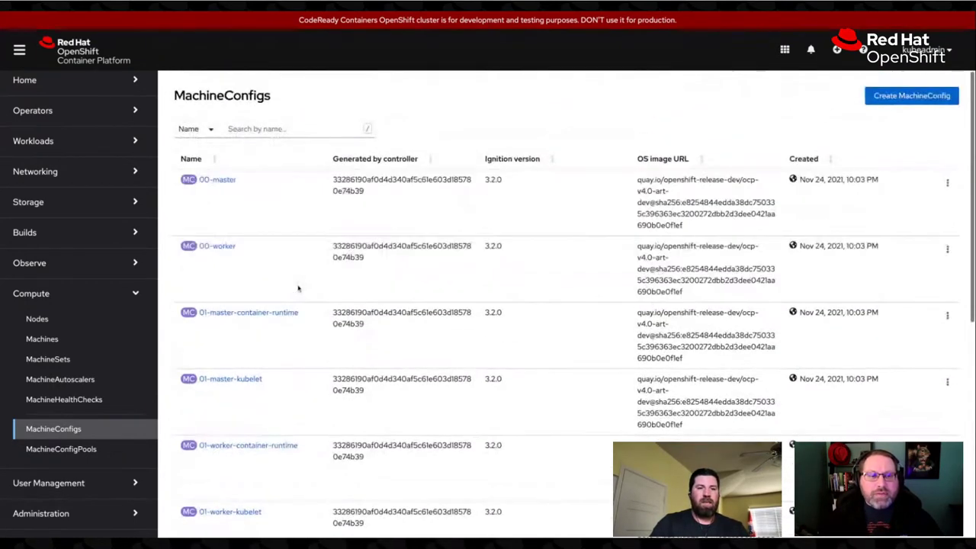
left_click(69, 82)
scroll(75, 114, "up", 3)
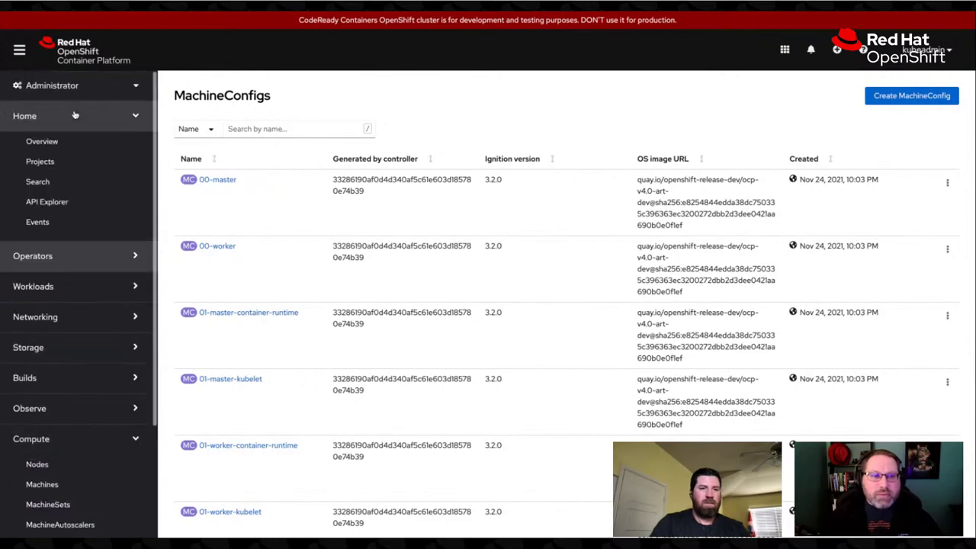
Switch to the Developer perspective and inspect the machine-api-operator deployment in Topology
left_click(82, 86)
left_click(43, 132)
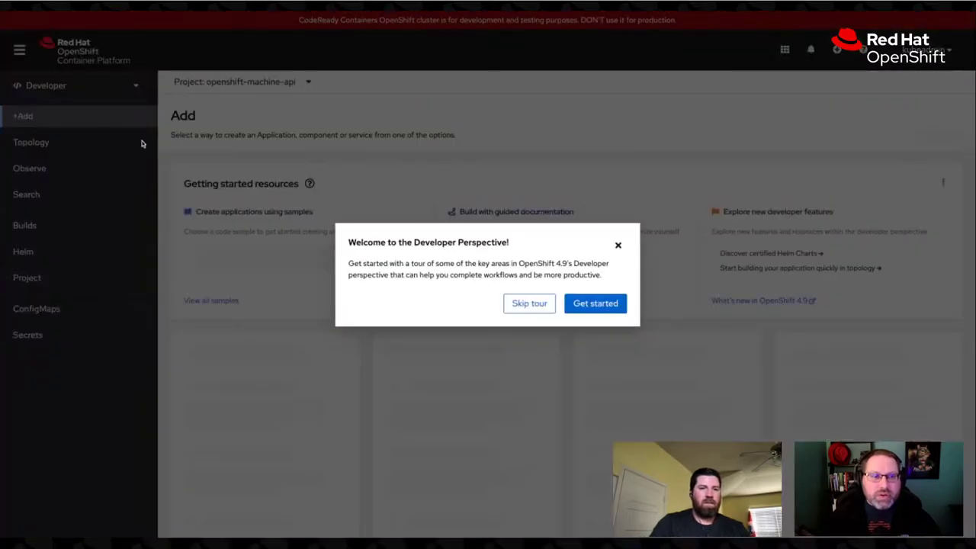
left_click(530, 303)
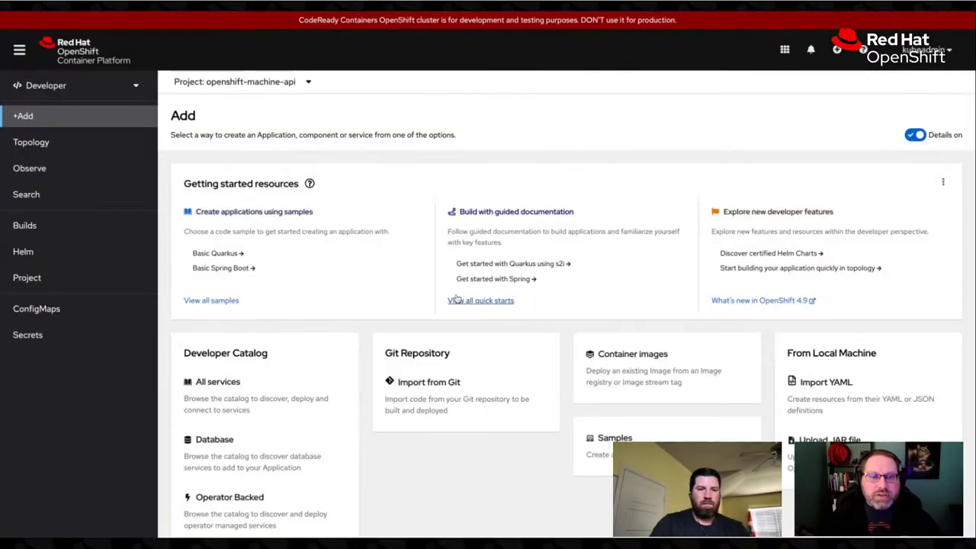
left_click(27, 145)
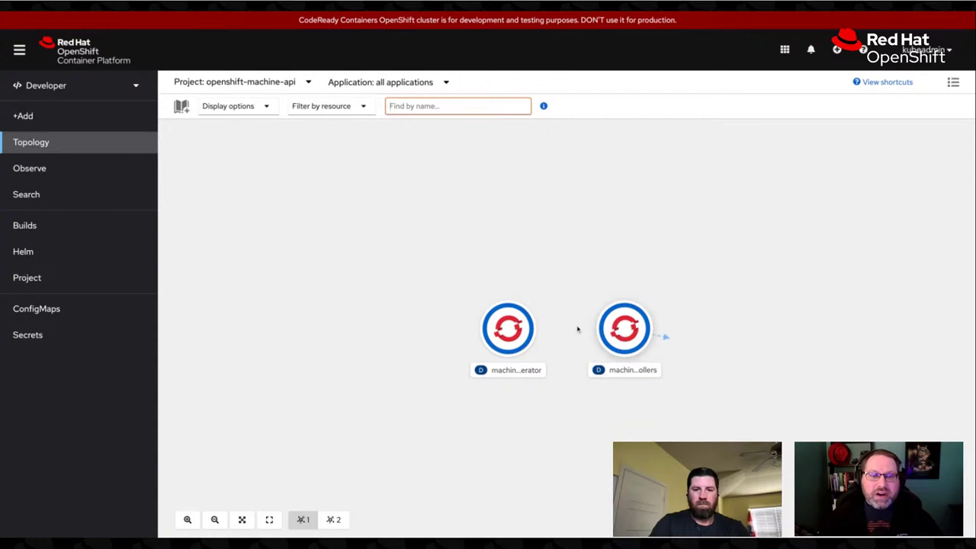
left_click(541, 333)
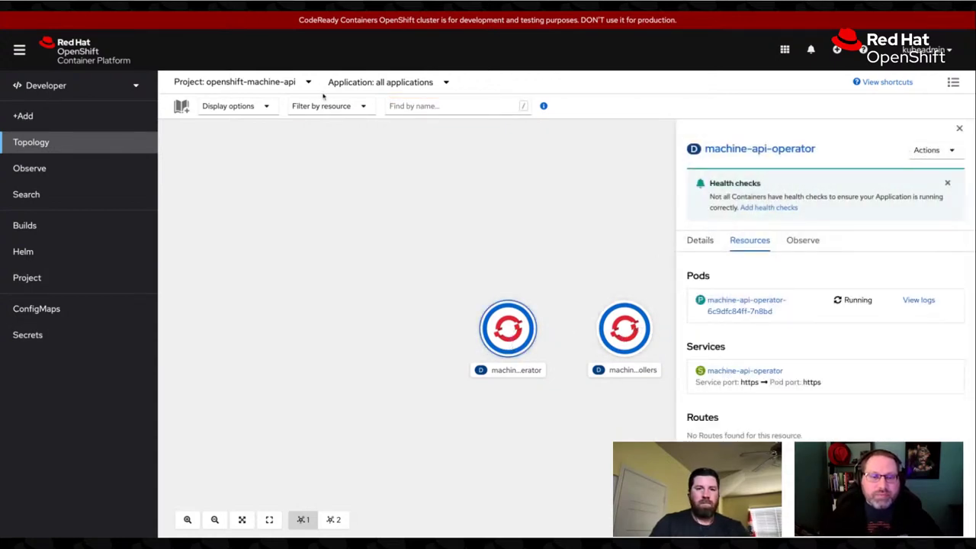
left_click(441, 85)
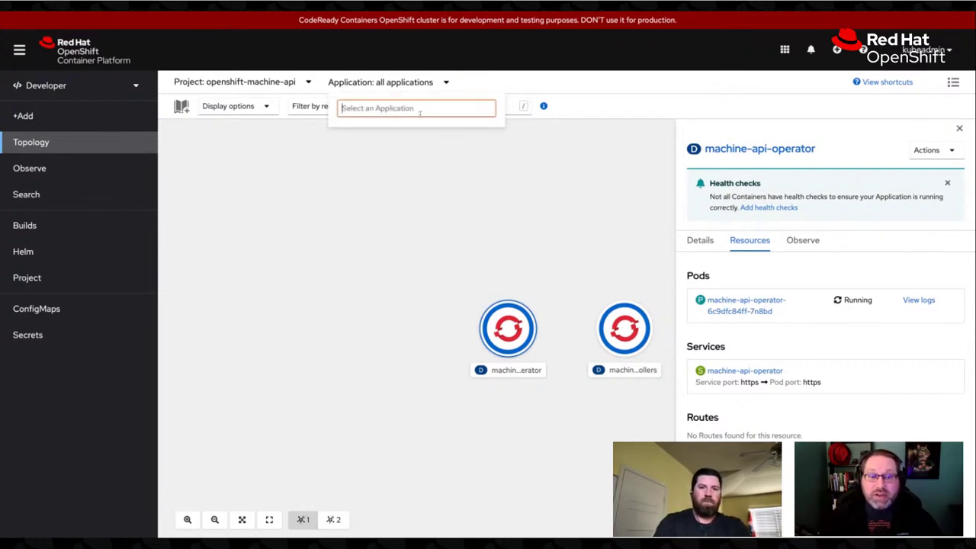
type("jrickard-m")
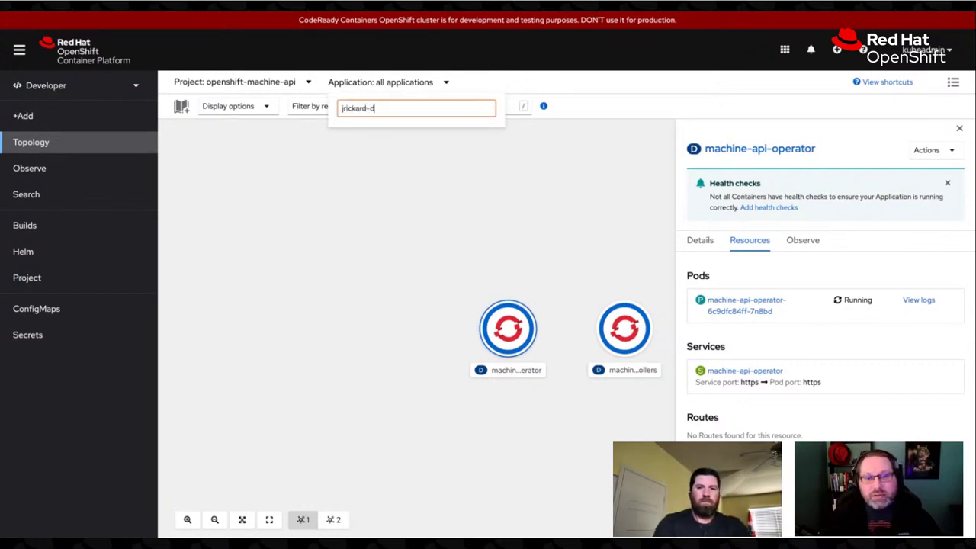
key("BackSpace")
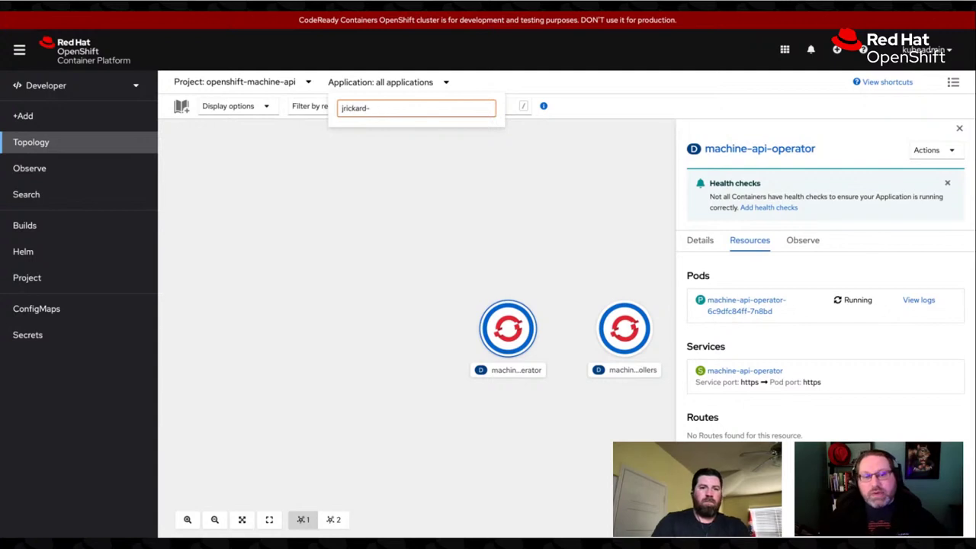
left_click(257, 84)
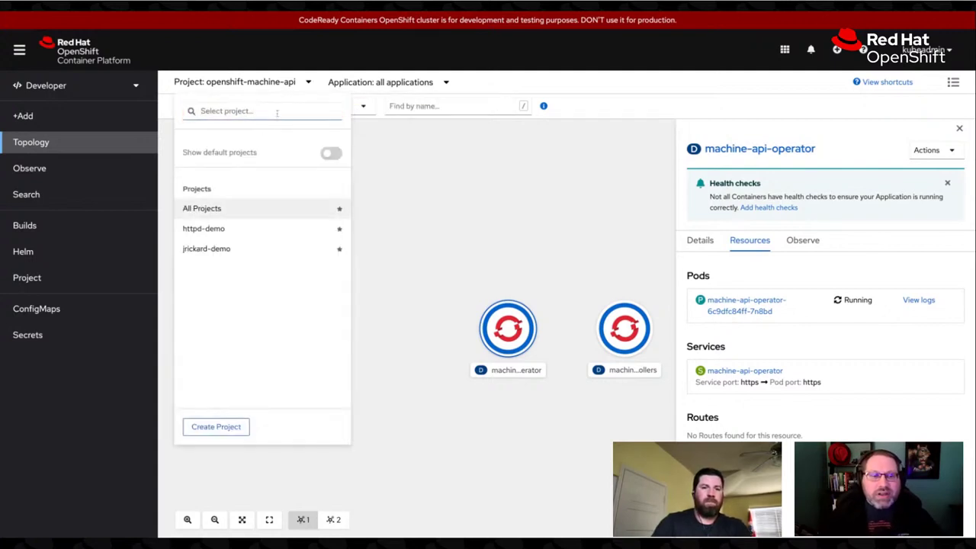
In the personal demo project, review httpd-example's Resources panel showing its running pod and completed build, then close the panel
left_click(216, 249)
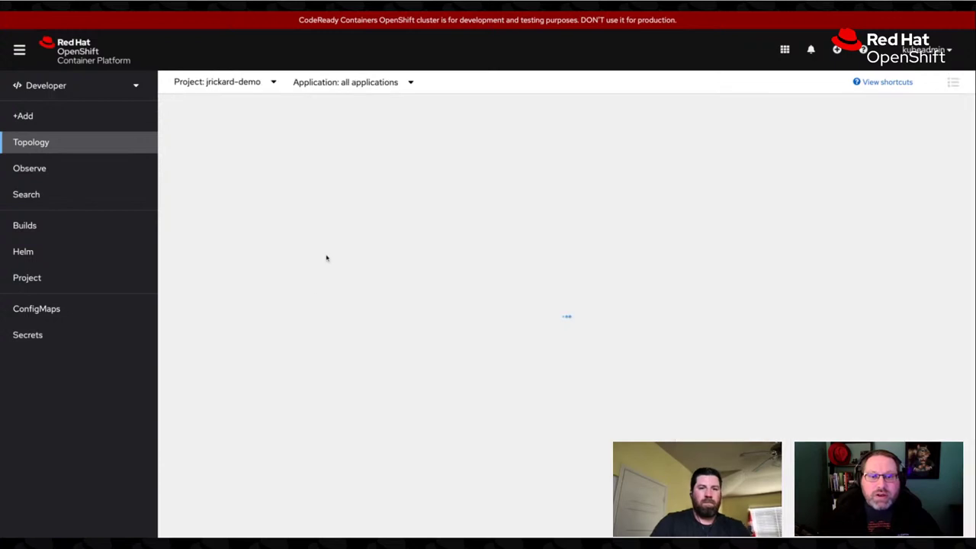
left_click(567, 329)
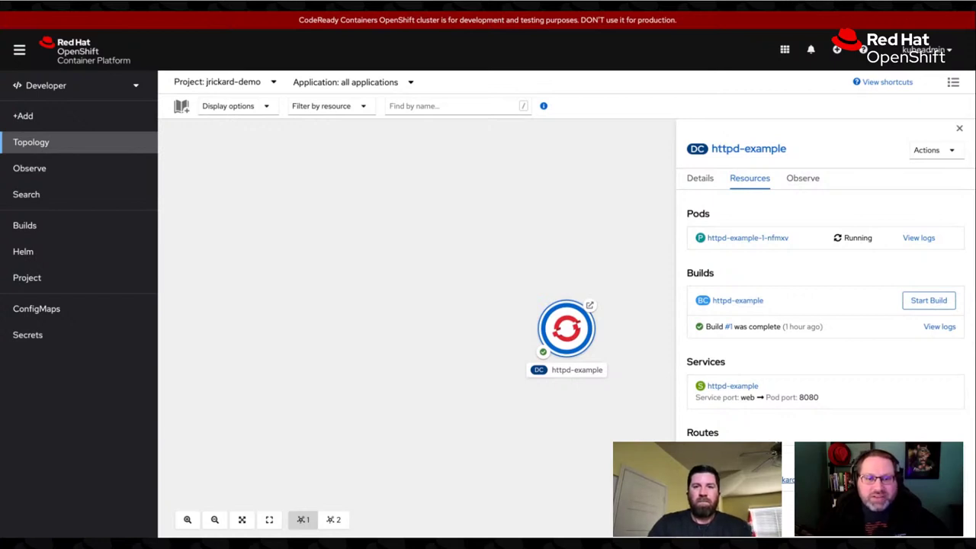
scroll(451, 227, "down", 1)
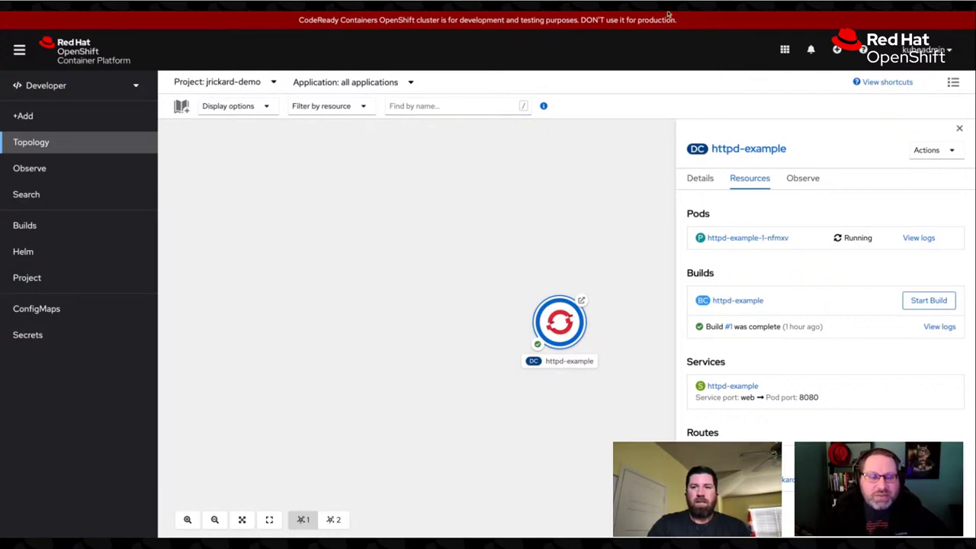
left_click(959, 128)
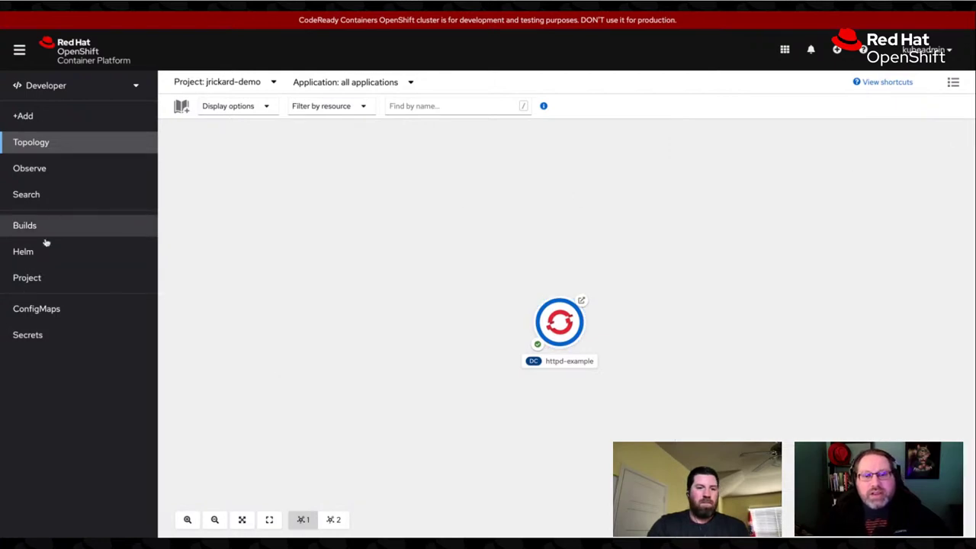
scroll(218, 118, "up", 2)
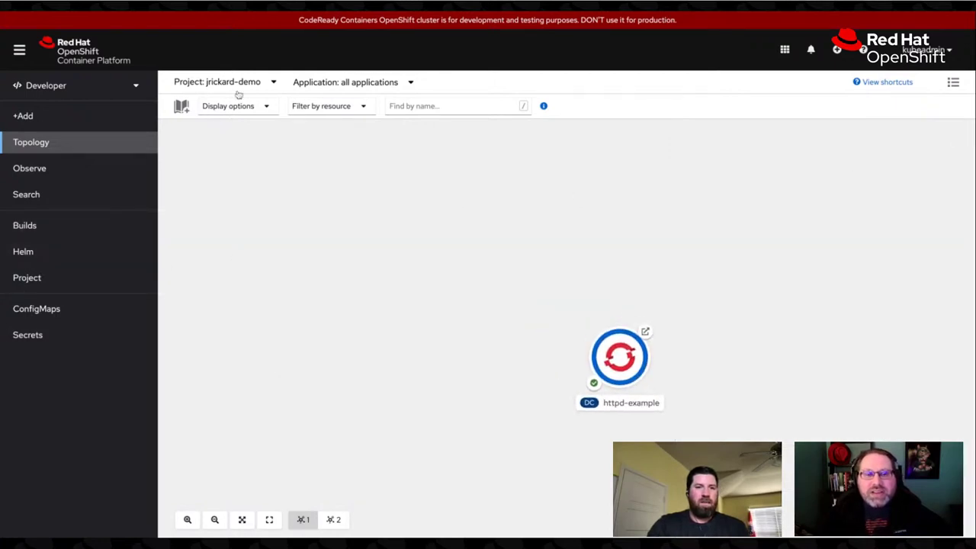